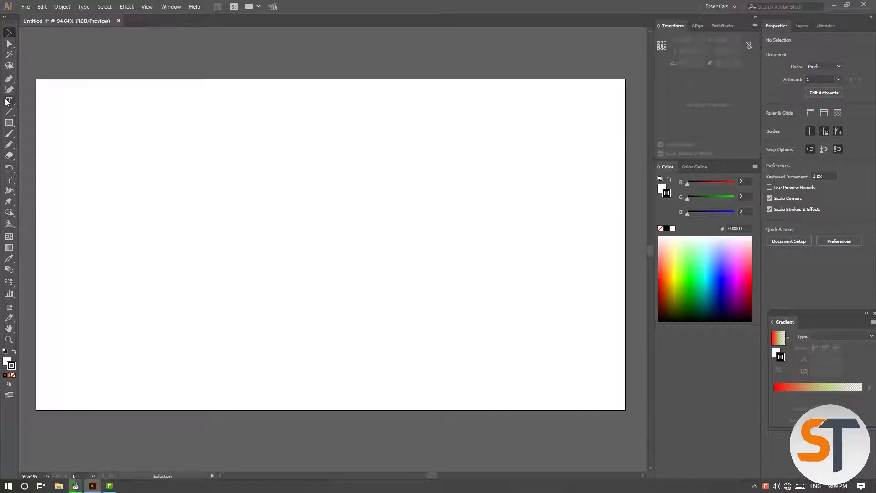
Draw two freehand wavy lines across the upper artboard with the Pencil tool, one above the other.
left_click(8, 79)
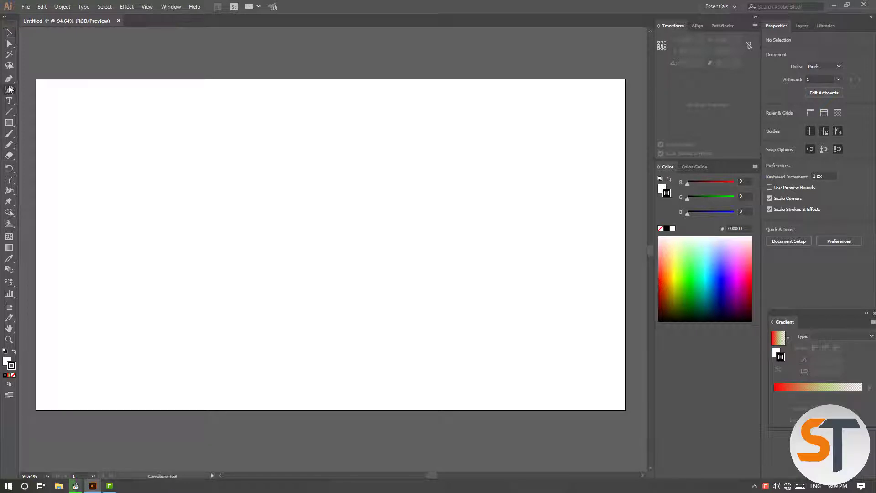
left_click(10, 146)
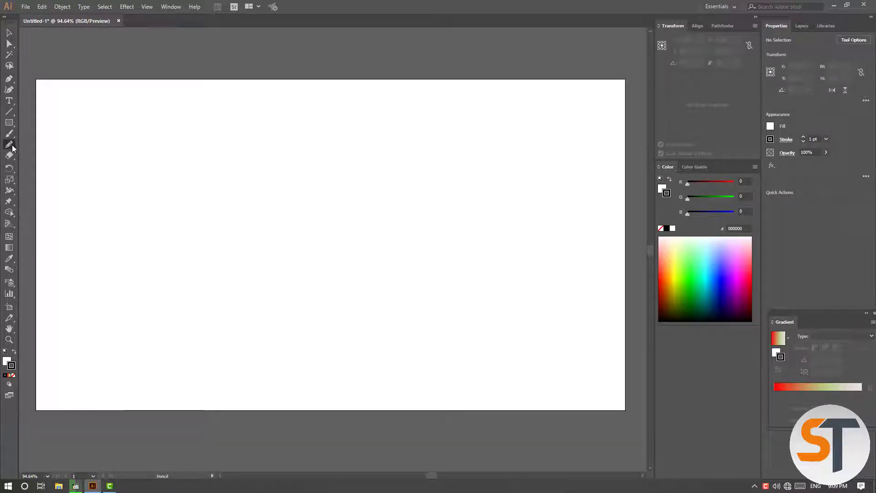
left_click_drag(13, 148, 43, 155)
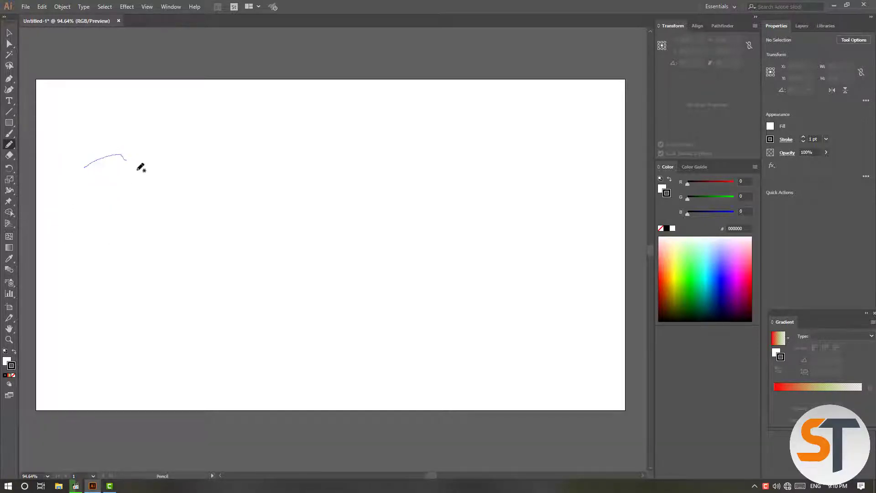
left_click_drag(295, 160, 438, 155)
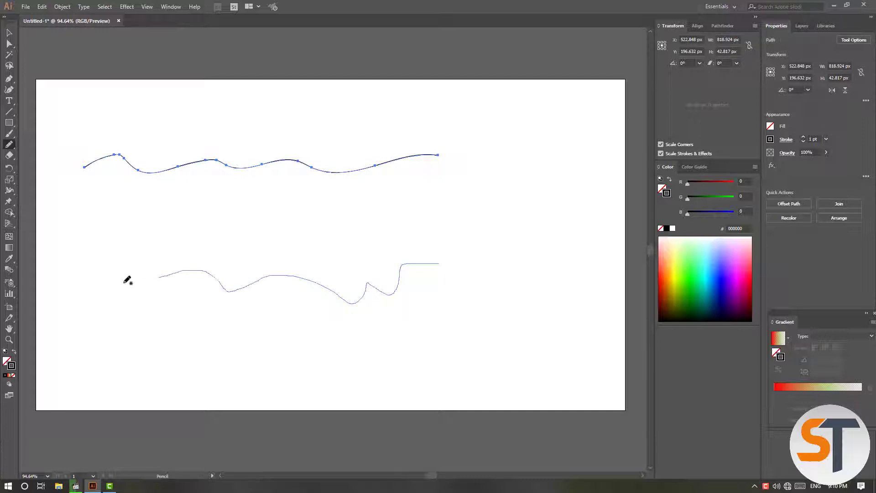
left_click_drag(404, 264, 88, 280)
Marquee-select both wavy lines together with the Selection tool.
left_click(8, 37)
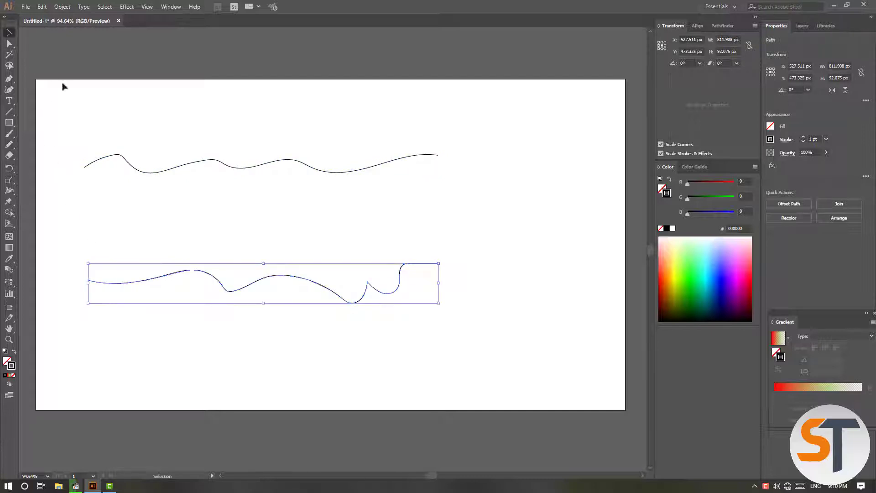
left_click(163, 146)
left_click_drag(88, 133, 350, 319)
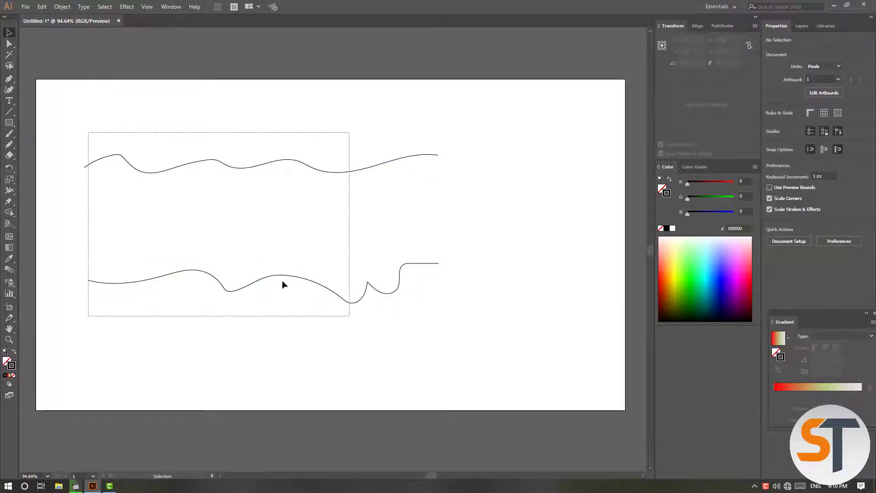
Apply the red-to-white gradient to both strokes, reverse the lower line's gradient, and reselect both.
left_click(9, 376)
left_click(160, 366)
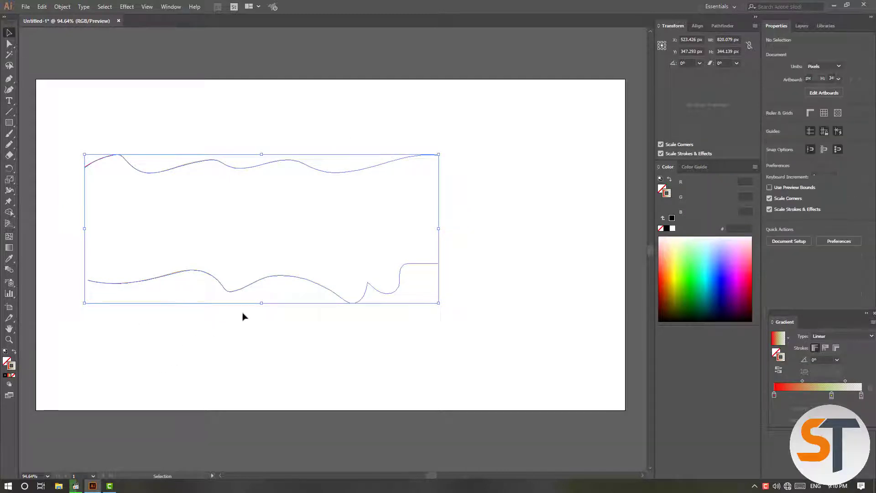
left_click(277, 277)
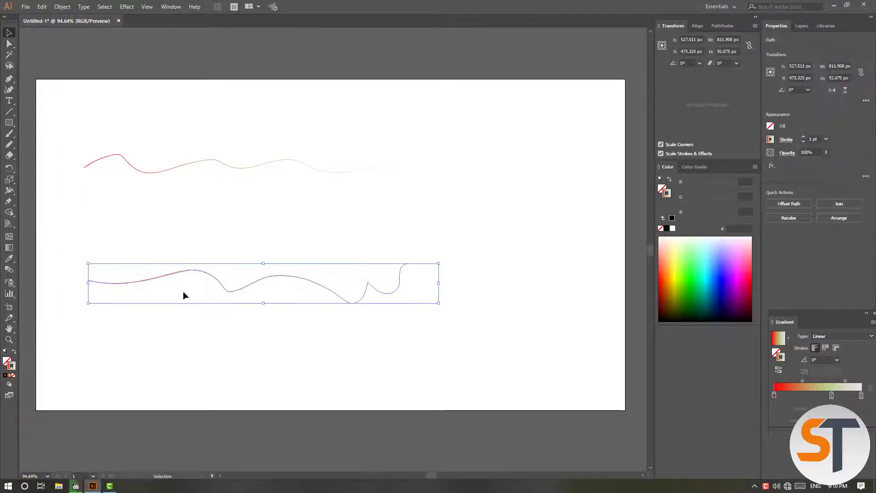
left_click(213, 284)
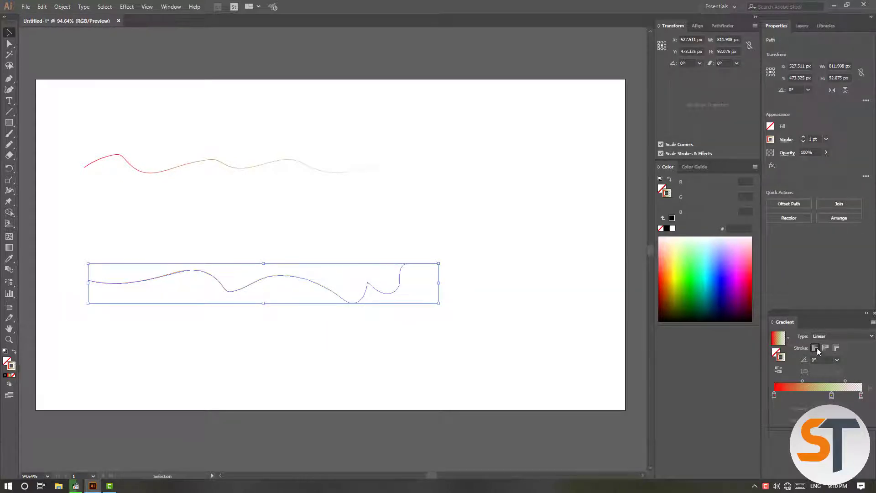
left_click(779, 368)
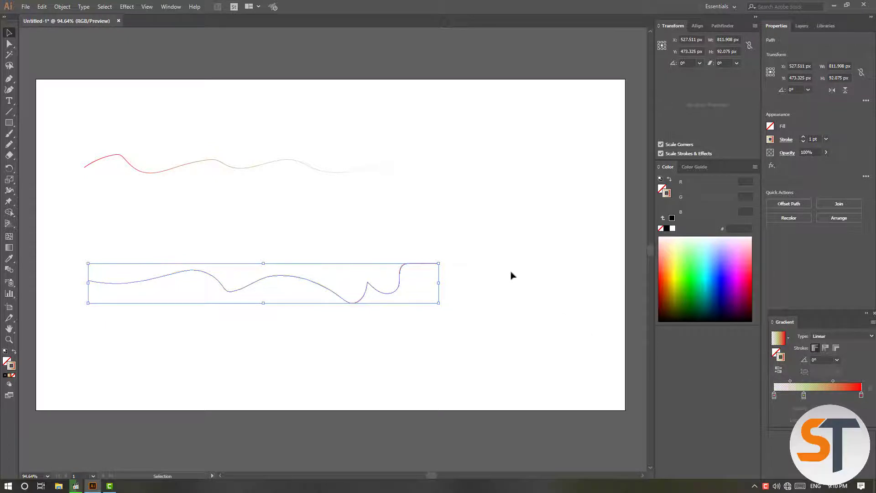
left_click(446, 249)
left_click_drag(388, 115, 196, 304)
Make a blend of the two lines and set Blend Options to 600 specified steps.
left_click(63, 6)
mouse_move(73, 243)
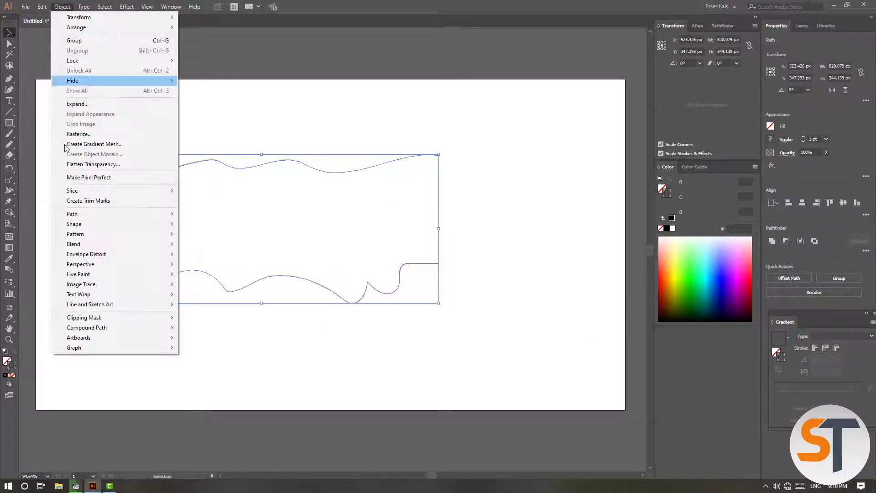
left_click(218, 245)
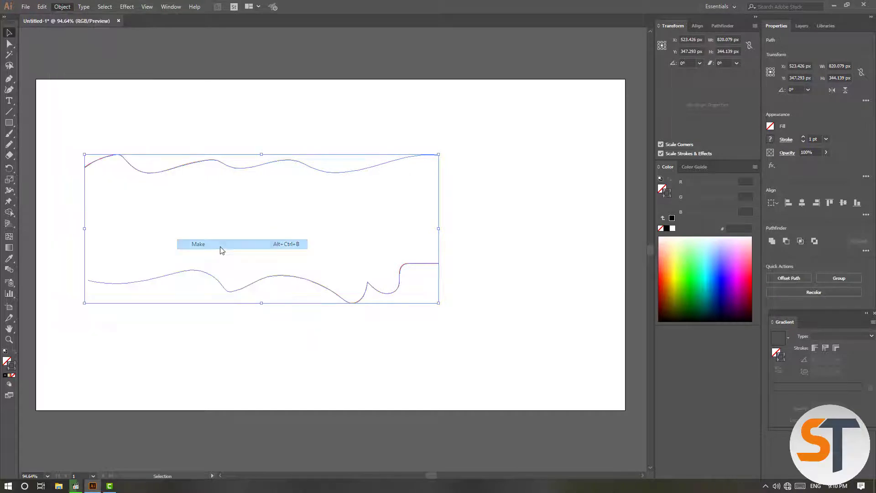
left_click(63, 6)
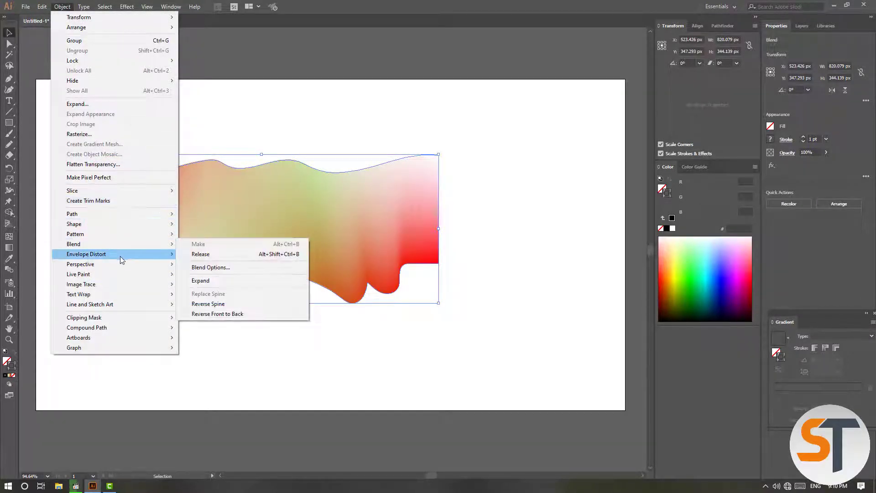
left_click(208, 267)
double_click(482, 219)
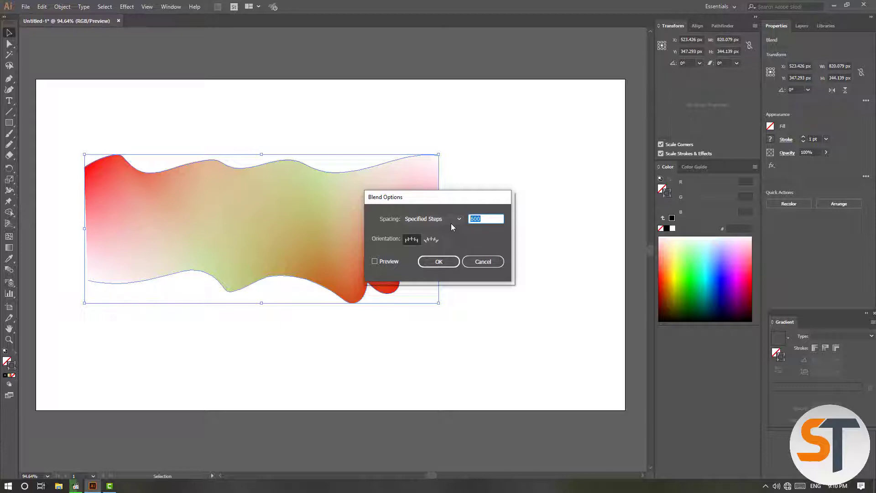
key("Return")
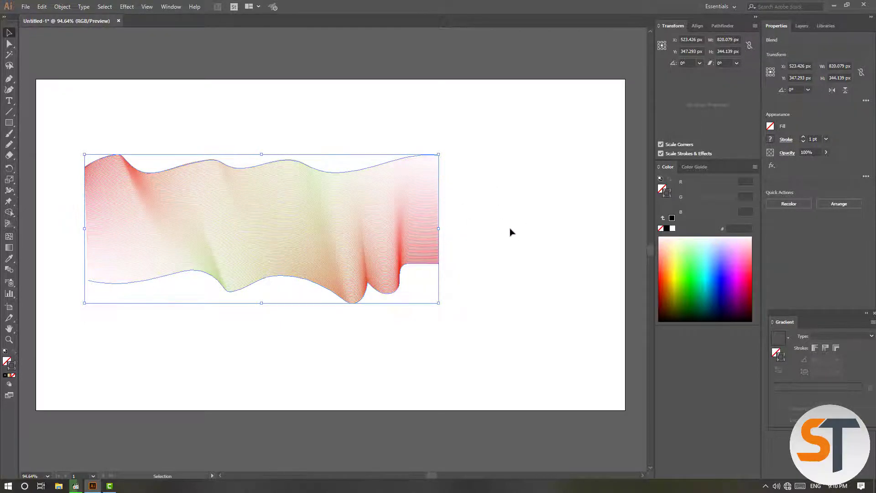
left_click(511, 233)
Raise the blend on the artboard and drag its lower-edge anchors into a deep downward fold.
left_click_drag(260, 206, 244, 163)
left_click(384, 311)
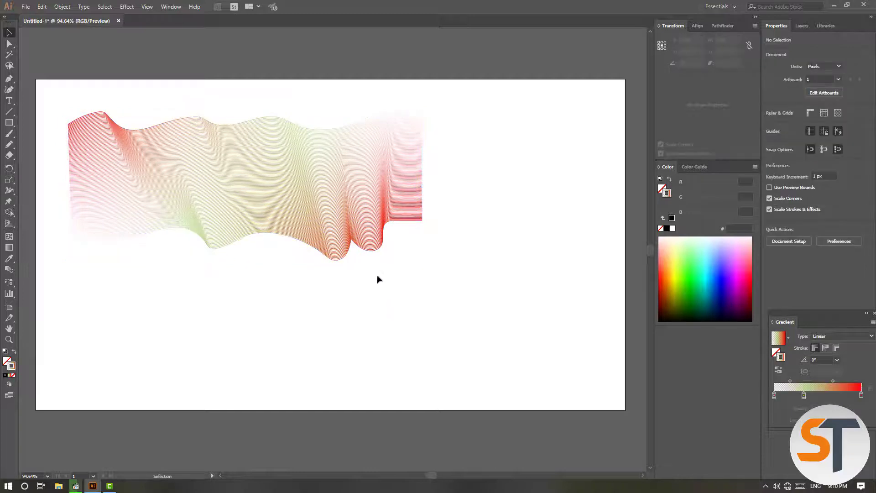
left_click(122, 237)
left_click(9, 43)
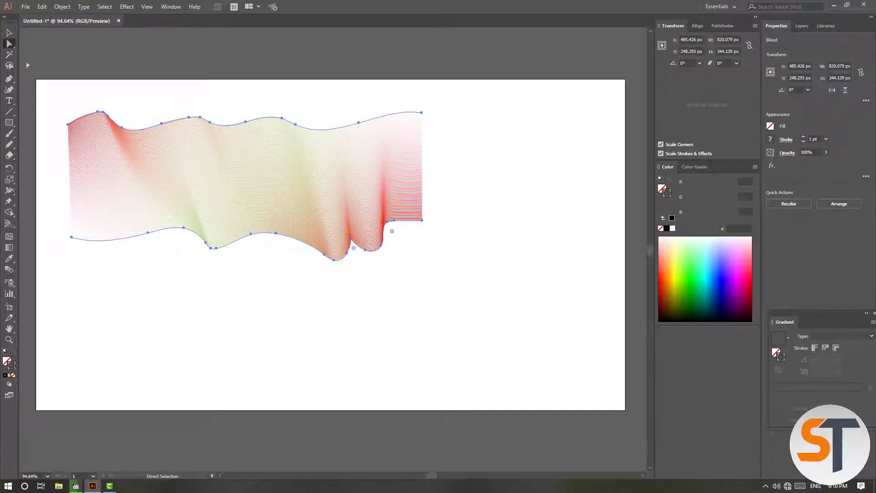
mouse_move(252, 240)
left_mouse_down()
mouse_move(239, 198)
mouse_move(252, 205)
mouse_move(252, 241)
mouse_move(242, 194)
left_mouse_up()
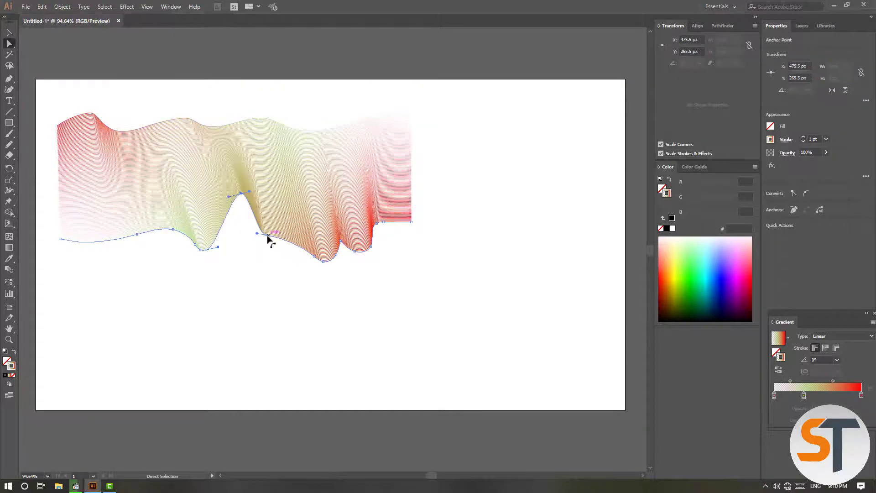
mouse_move(268, 240)
left_mouse_down()
mouse_move(313, 265)
mouse_move(310, 232)
left_mouse_up()
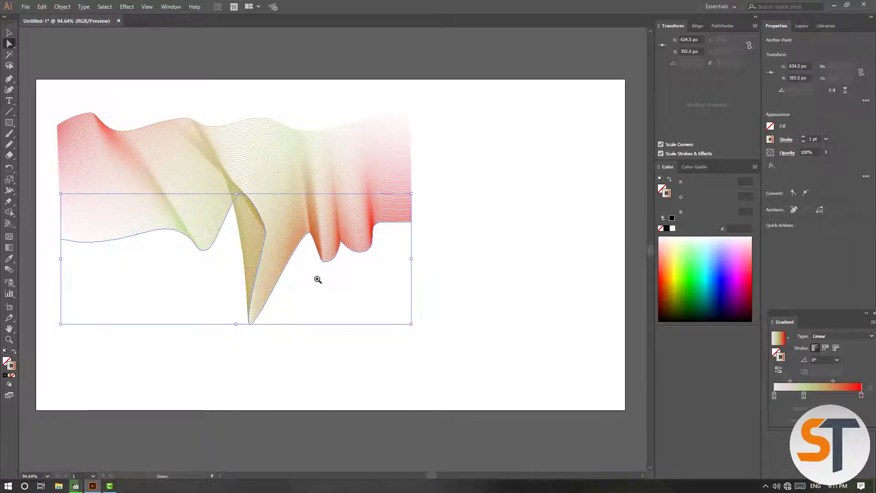
left_click(357, 302)
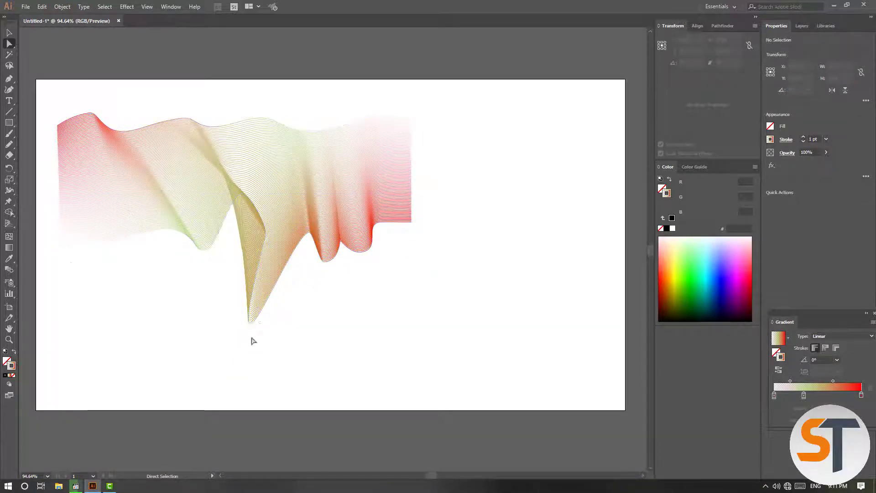
Draw a new S-shaped freehand curve below the blend and select it together with the blend.
left_click(10, 146)
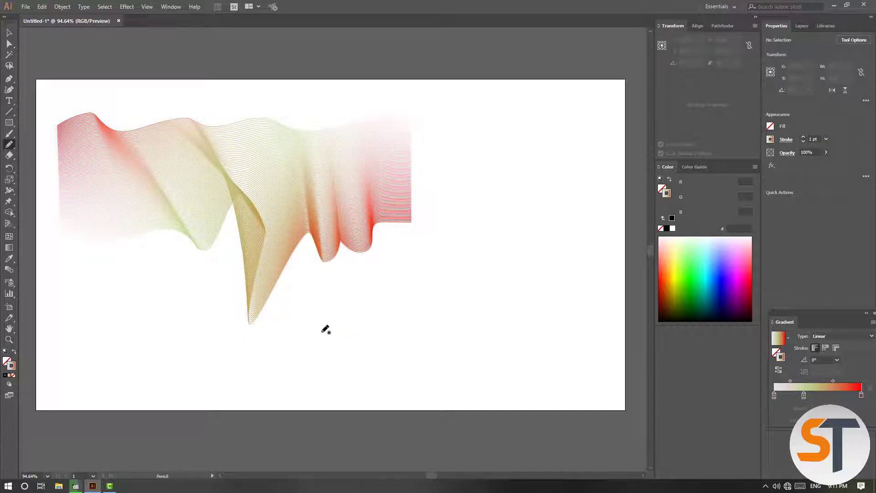
left_click_drag(397, 358, 539, 324)
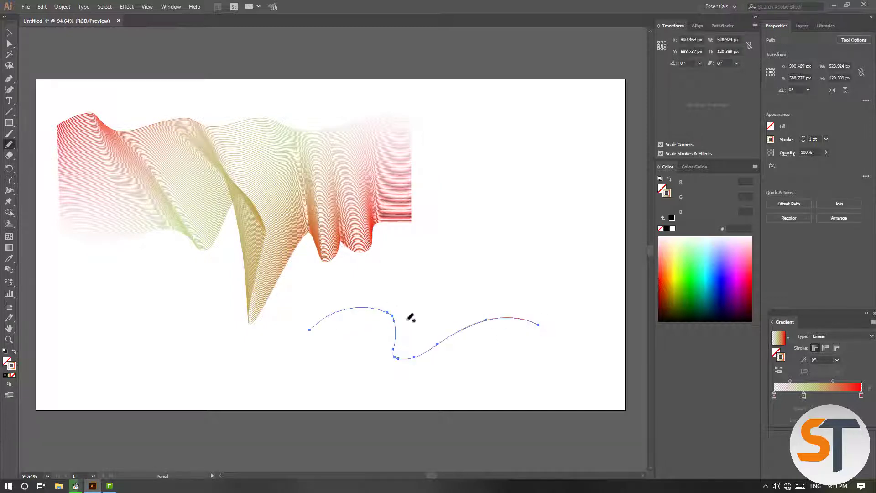
left_click(8, 33)
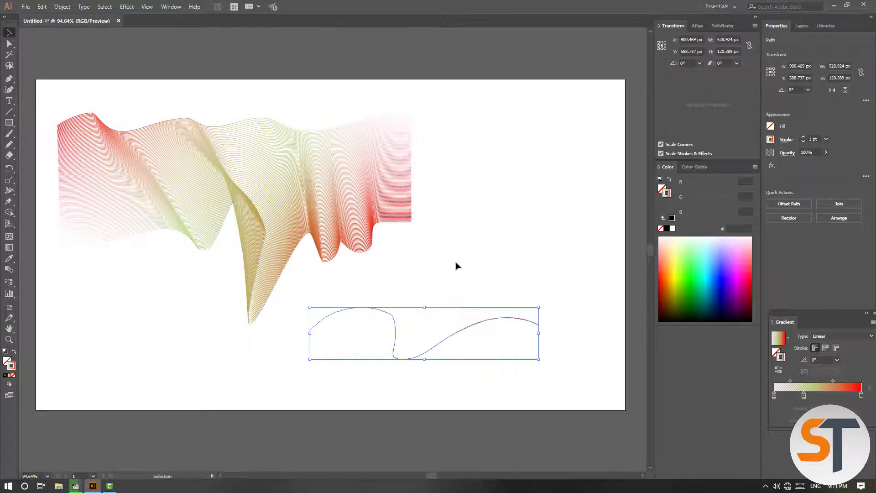
left_click(432, 304)
left_click(396, 320)
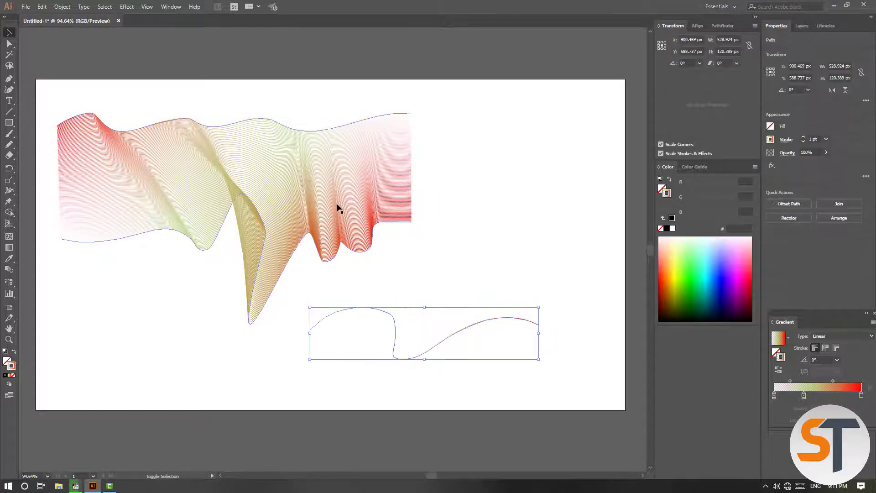
left_click(329, 203, "shift")
Replace the blend's spine with the new curve and move the blend up and left.
left_click(62, 7)
mouse_move(73, 244)
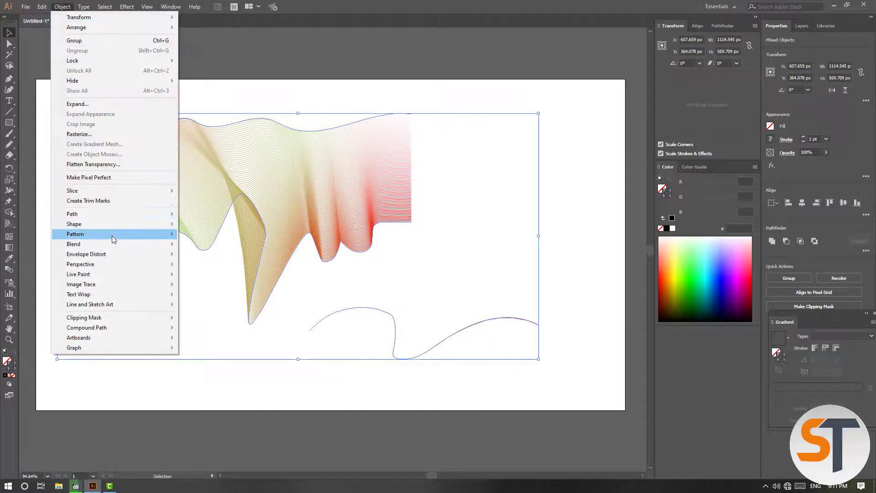
left_click(236, 296)
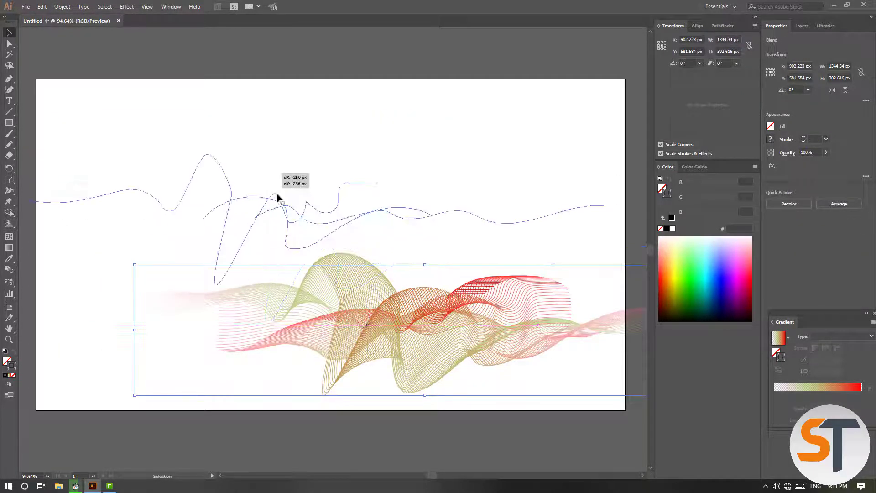
left_click_drag(374, 288, 267, 177)
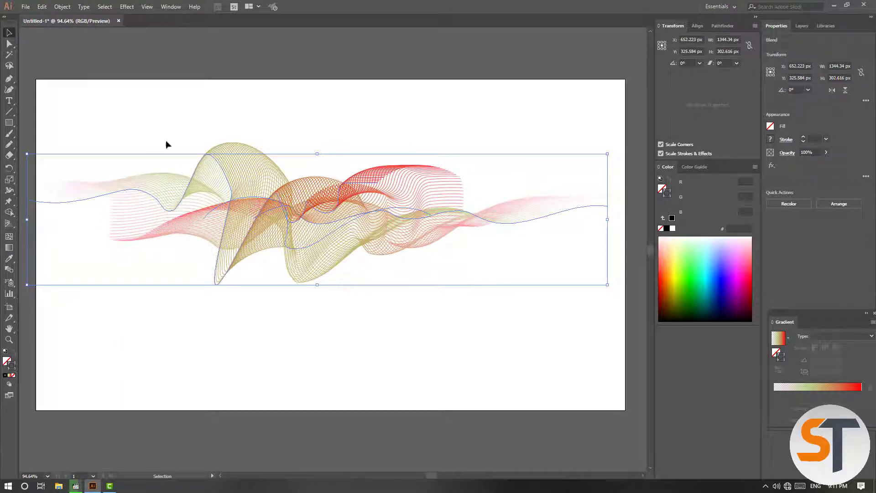
Drag the spine's middle anchors up and down to make taller, deeper waves.
left_click(9, 43)
left_click_drag(314, 250, 303, 301)
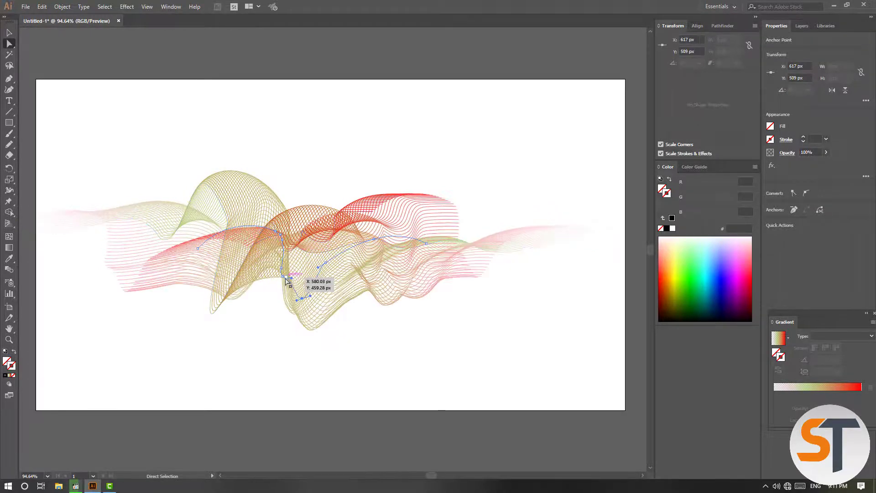
left_click_drag(289, 292, 279, 294)
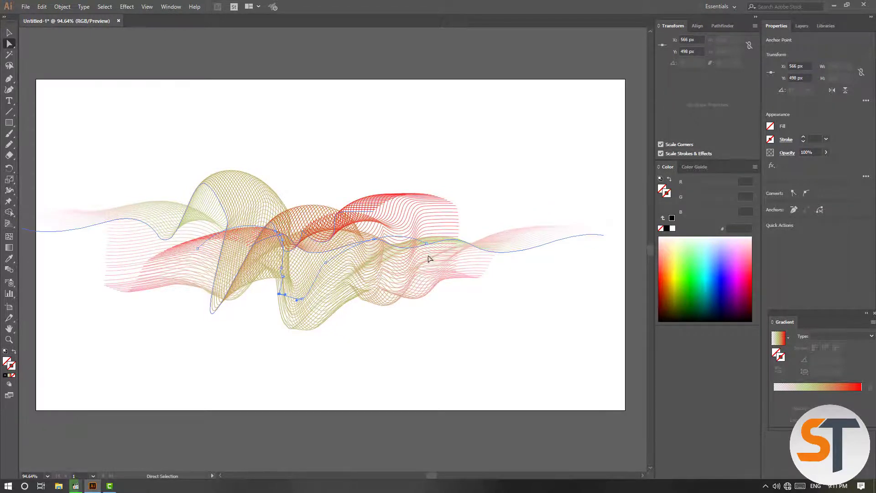
mouse_move(428, 248)
left_mouse_down()
mouse_move(491, 225)
mouse_move(439, 191)
left_mouse_up()
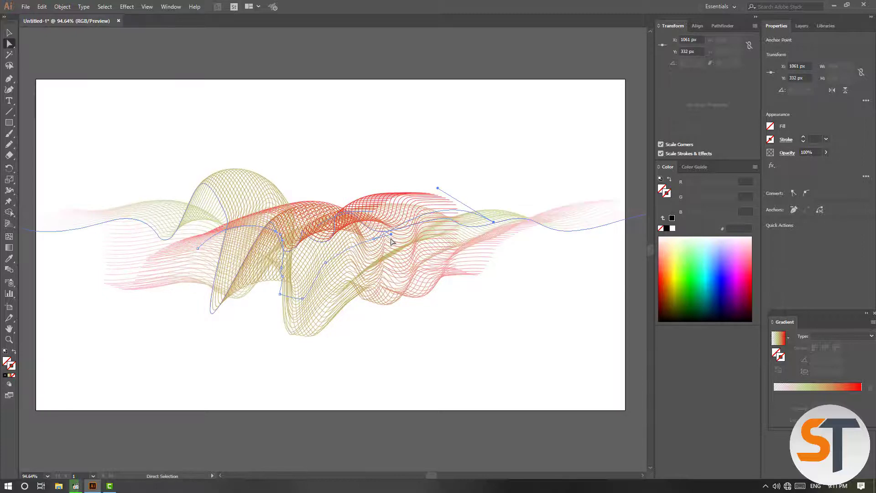
mouse_move(376, 245)
left_mouse_down()
mouse_move(375, 268)
mouse_move(321, 258)
mouse_move(335, 232)
left_mouse_up()
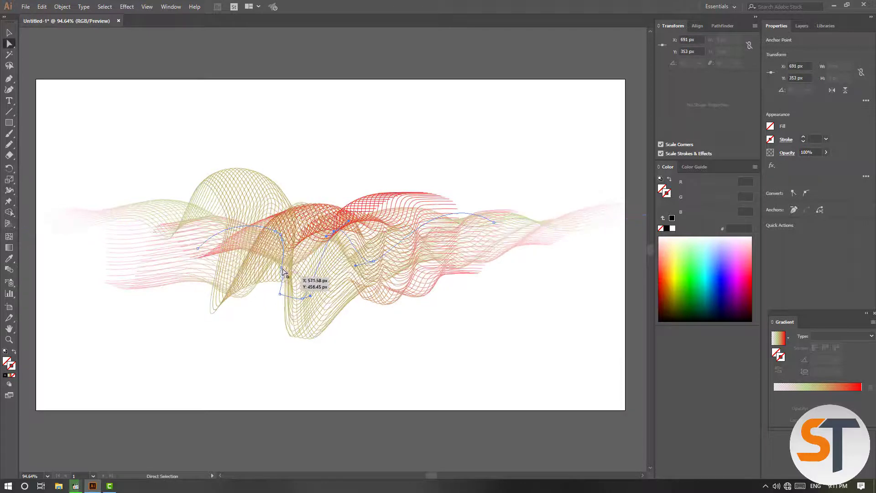
left_click_drag(281, 266, 270, 288)
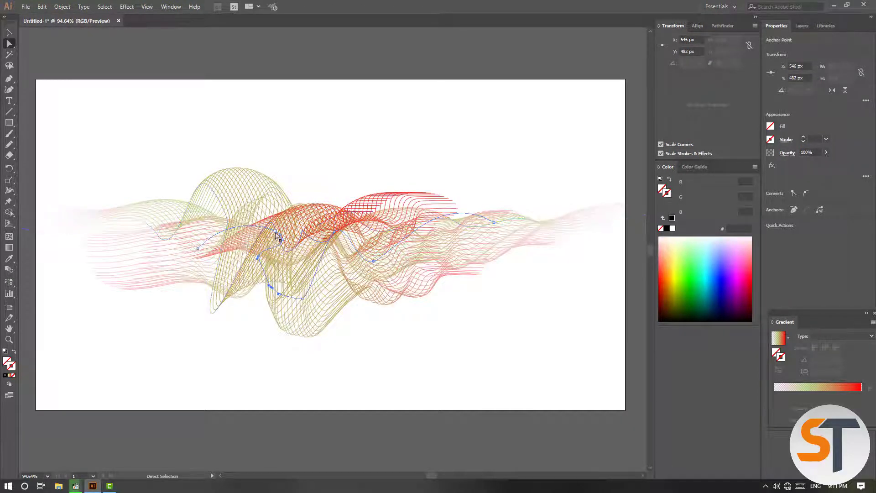
left_click_drag(274, 224, 272, 206)
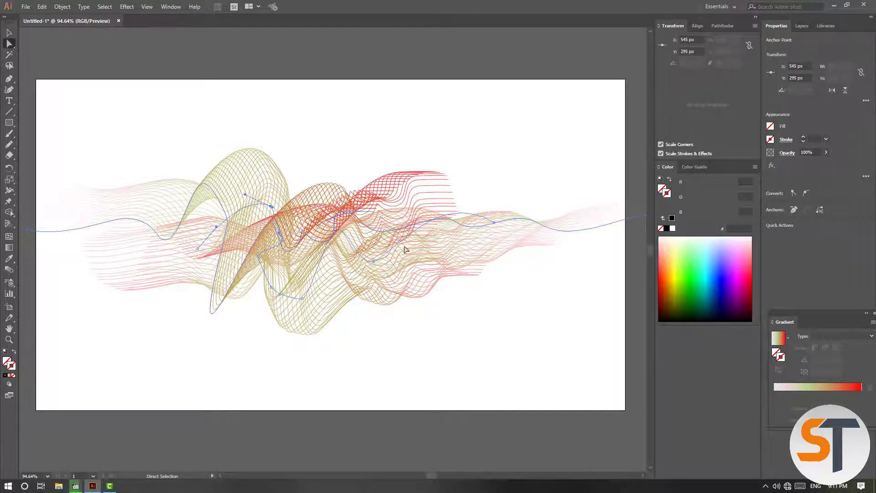
Extend the spine's right end further right into a sweeping curve, then deselect.
left_click_drag(494, 223, 577, 264)
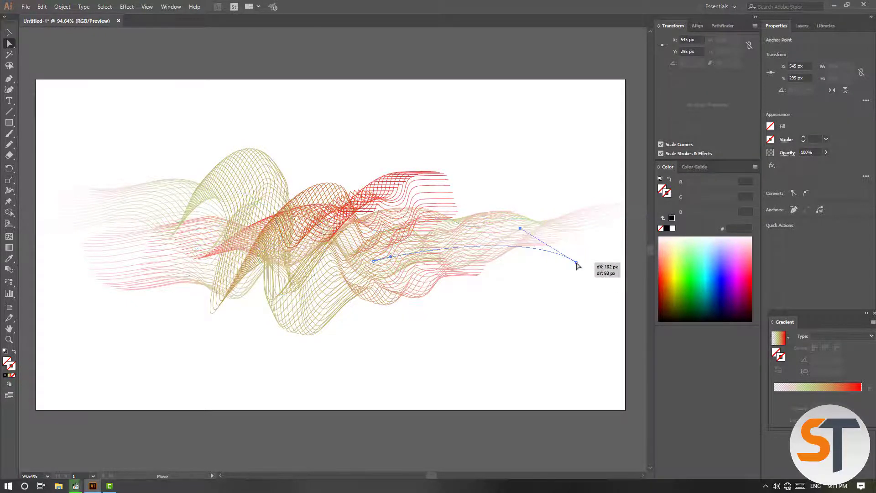
mouse_move(520, 228)
left_mouse_down()
mouse_move(399, 212)
mouse_move(557, 185)
mouse_move(591, 201)
left_mouse_up()
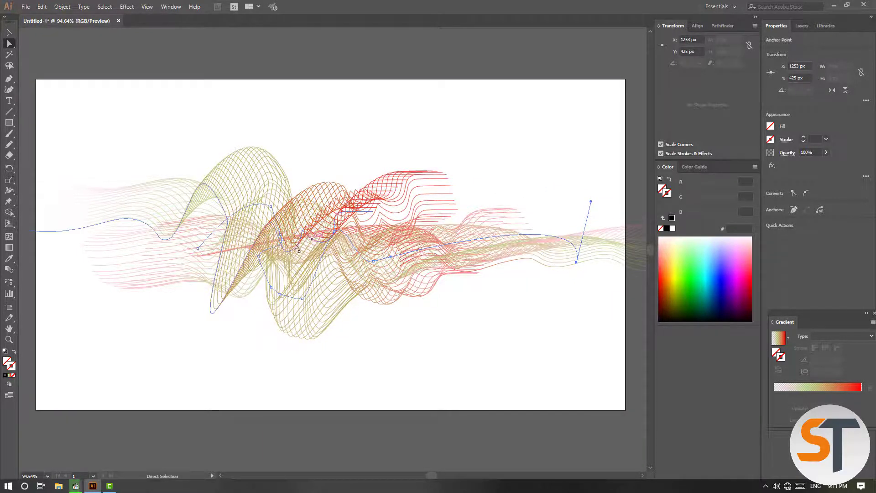
left_click(9, 36)
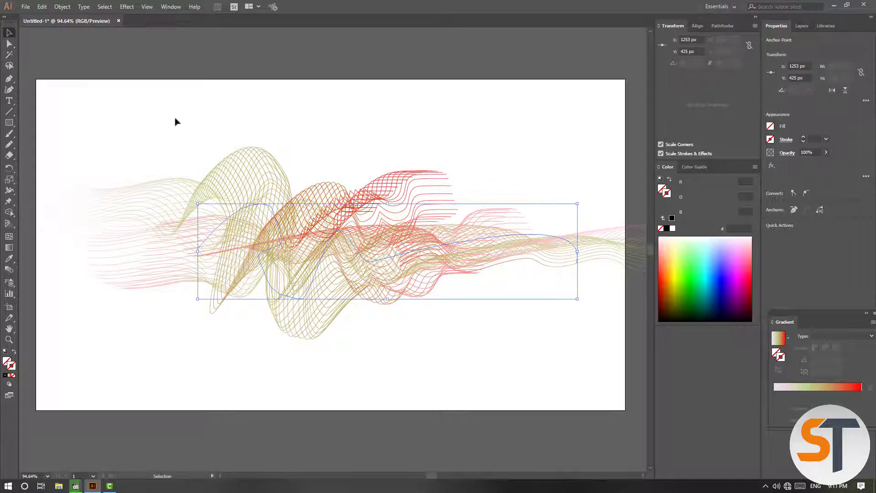
left_click(231, 136)
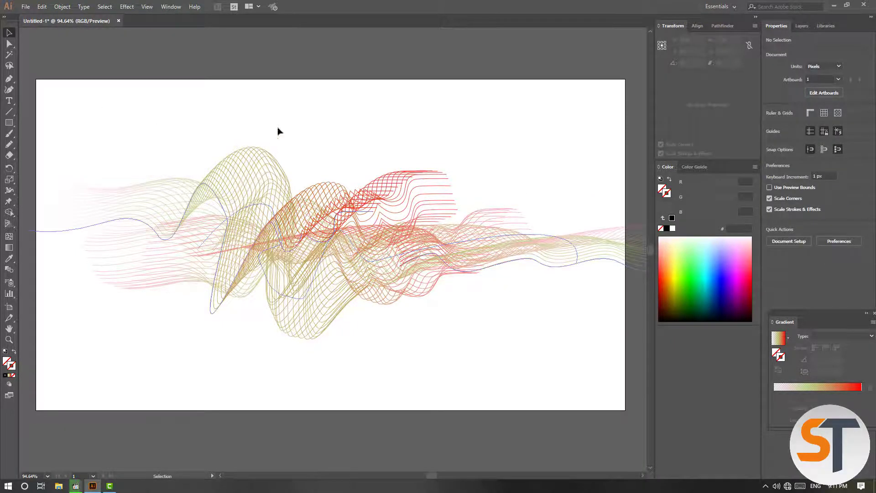
Scale the wave blend up to about 1744 × 444 px and position it across the artboard.
left_click(275, 219)
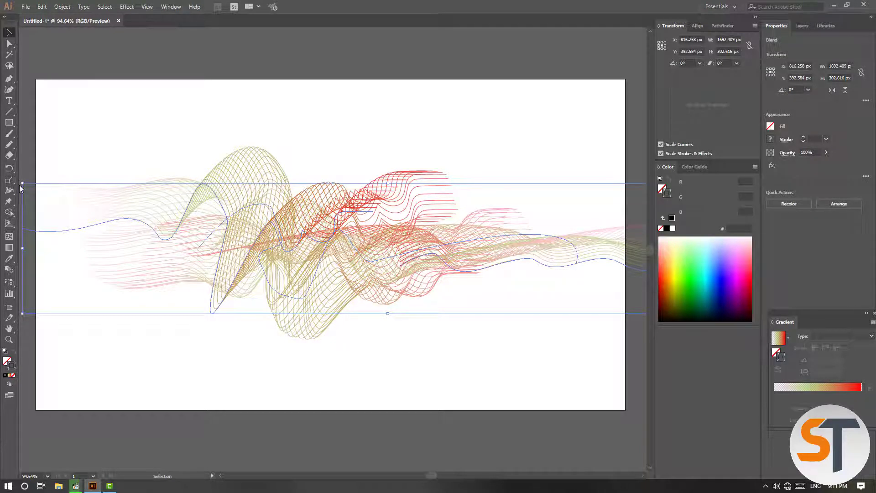
left_click_drag(21, 184, 19, 176)
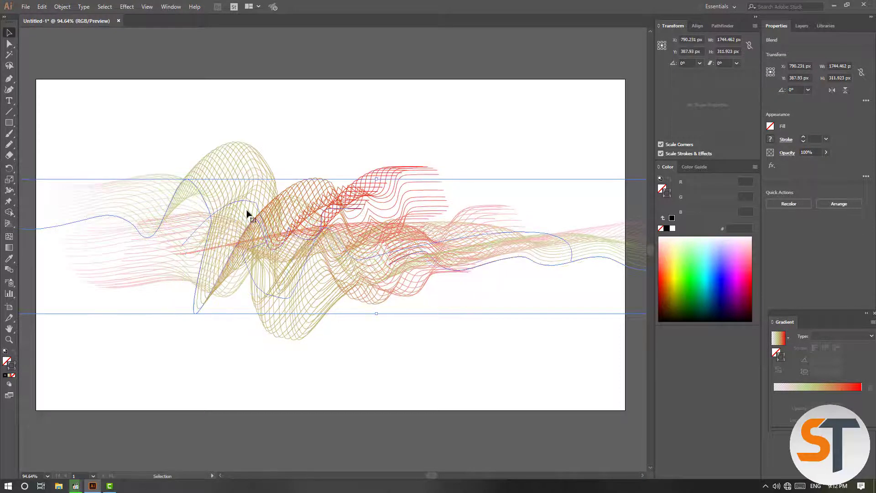
left_click_drag(250, 212, 201, 215)
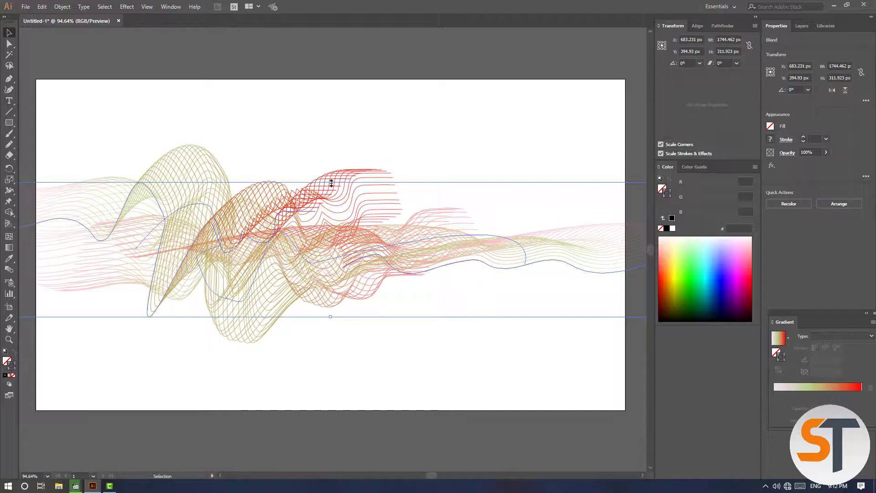
left_click_drag(331, 183, 331, 125)
mouse_move(263, 199)
left_mouse_down()
mouse_move(242, 256)
mouse_move(344, 238)
mouse_move(319, 236)
left_mouse_up()
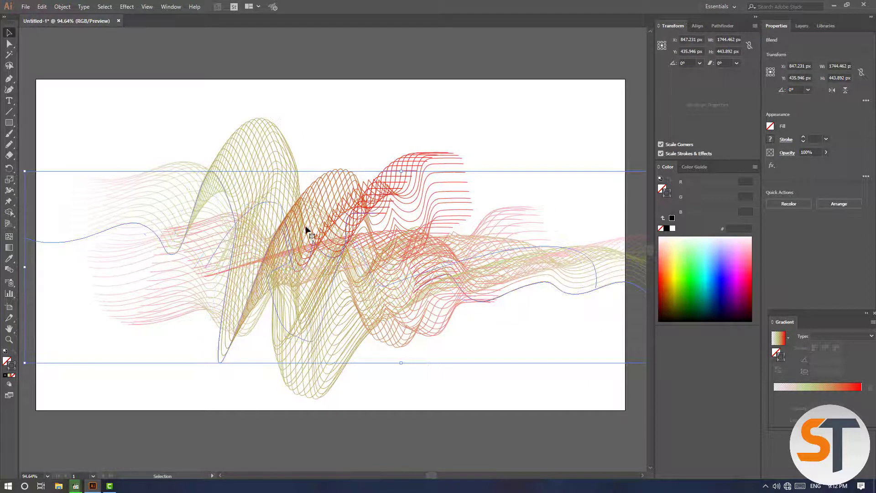
right_click(223, 184)
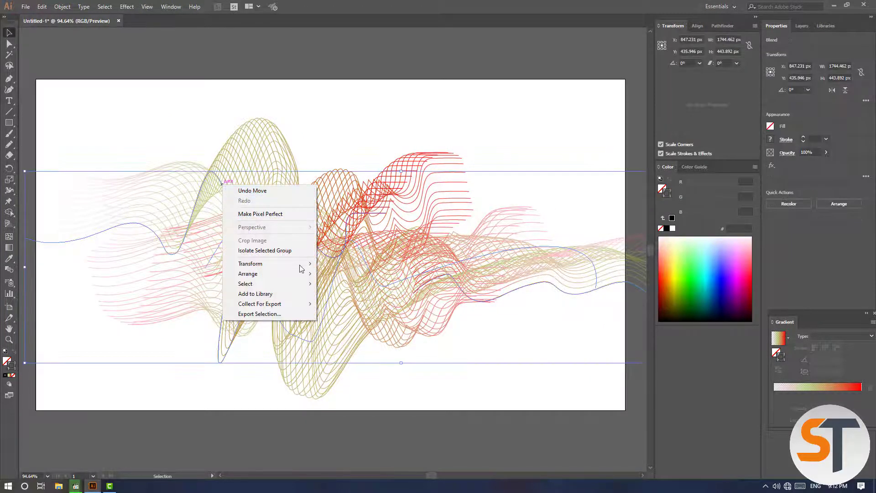
mouse_move(251, 264)
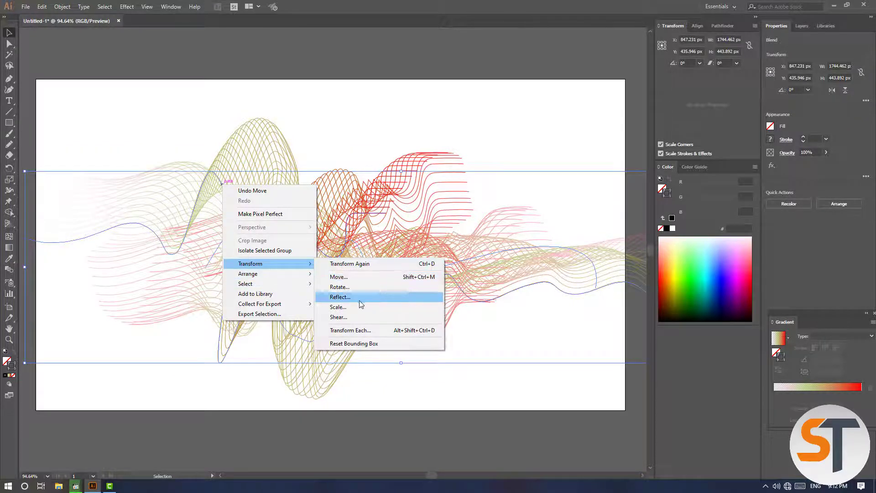
left_click(352, 298)
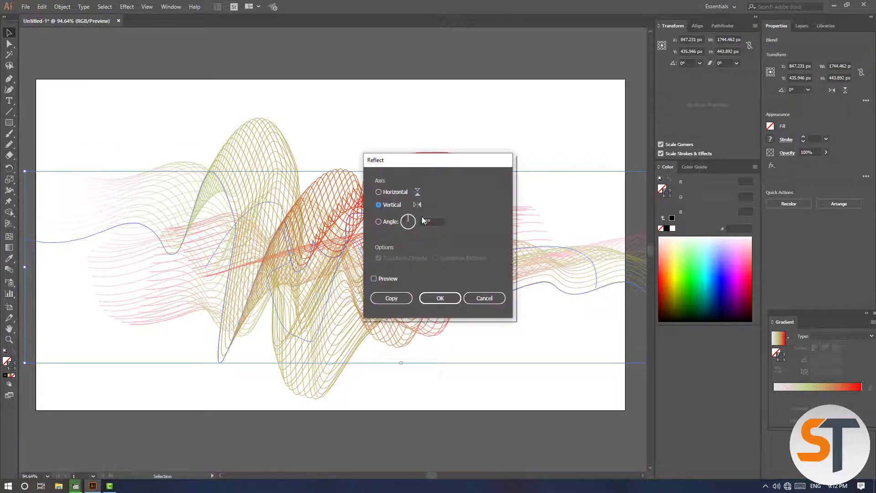
left_click(396, 191)
left_click(440, 298)
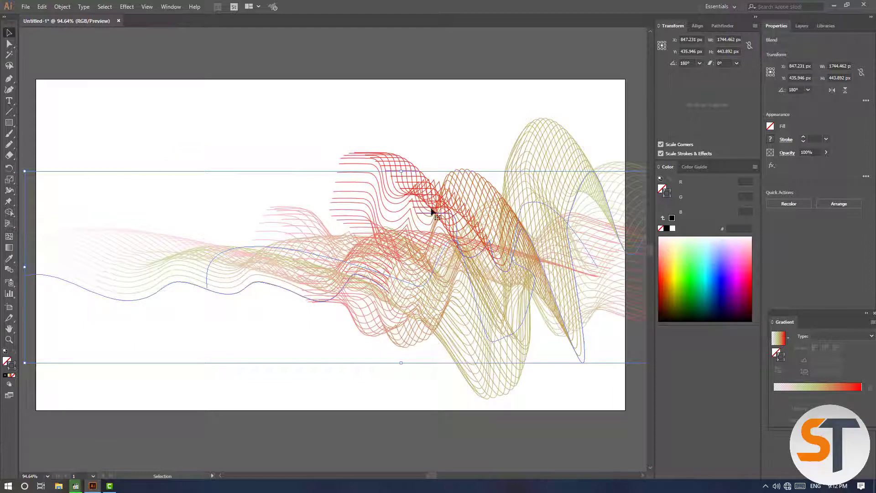
key("ctrl+z")
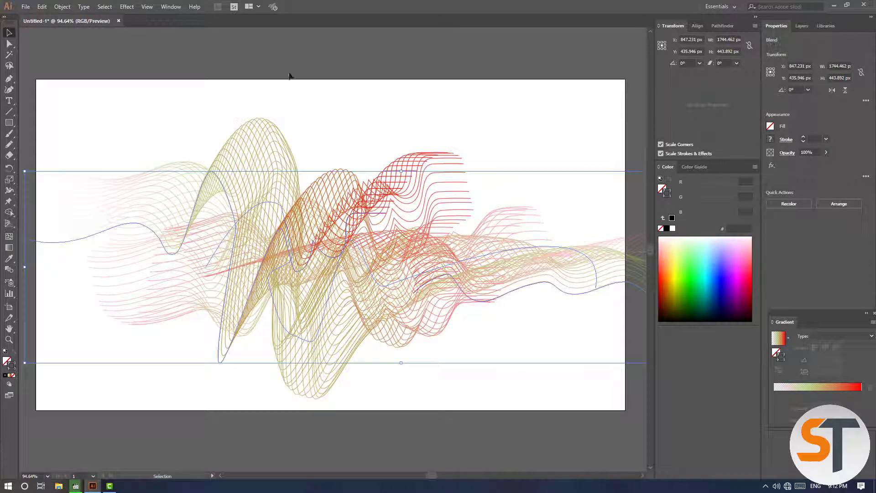
Move the wave blend about 182 px to the left.
left_click(299, 90)
left_click_drag(337, 202, 253, 201)
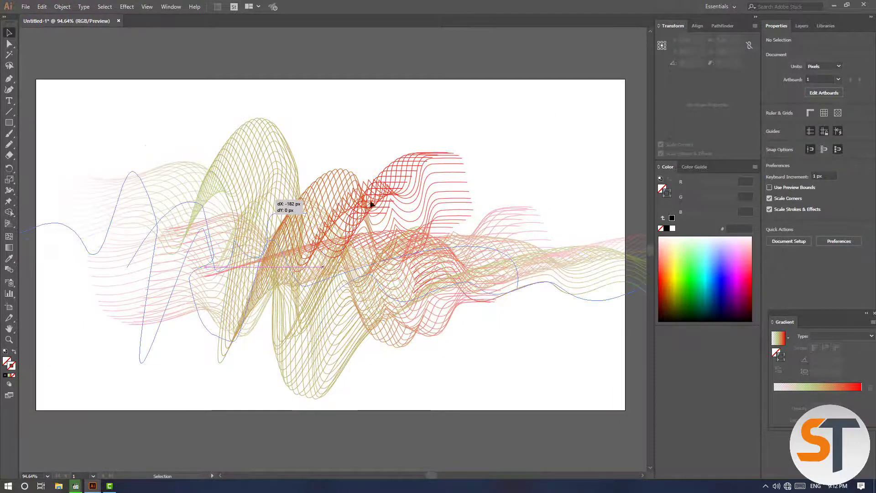
left_click_drag(372, 204, 372, 204)
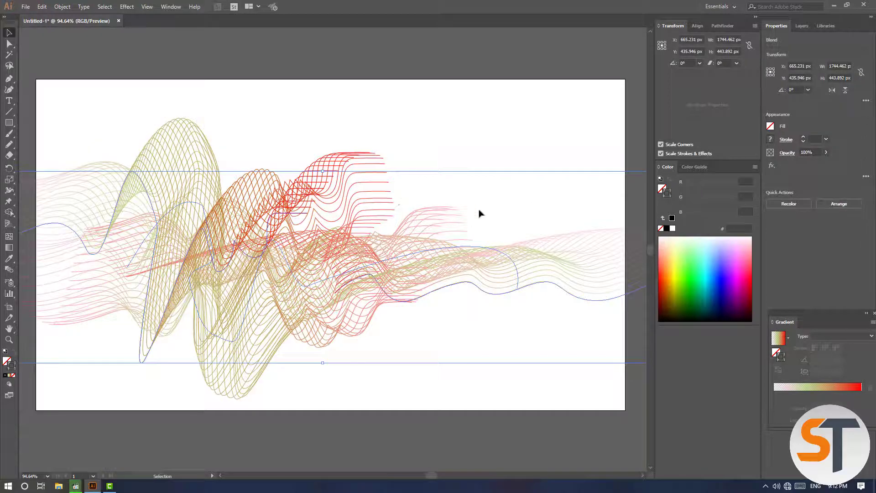
Recolour the blend with the Orchid gradient preset and nudge a spine curve up-right.
left_click(790, 339)
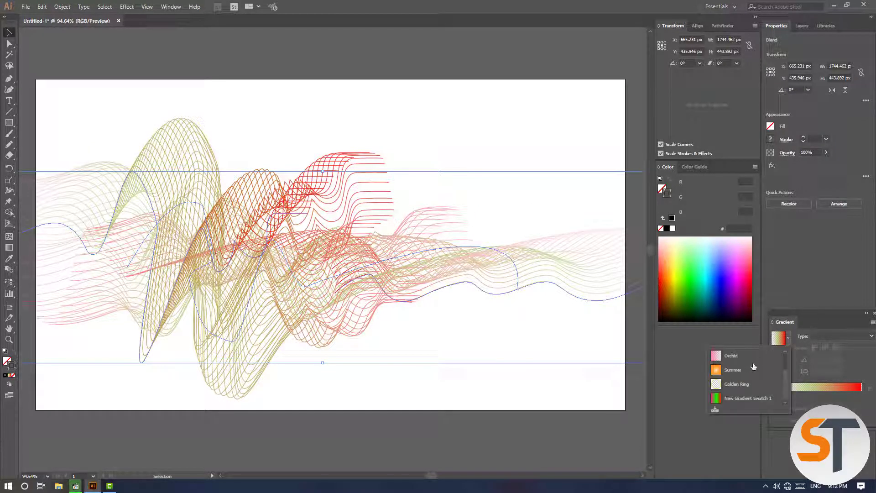
left_click(744, 357)
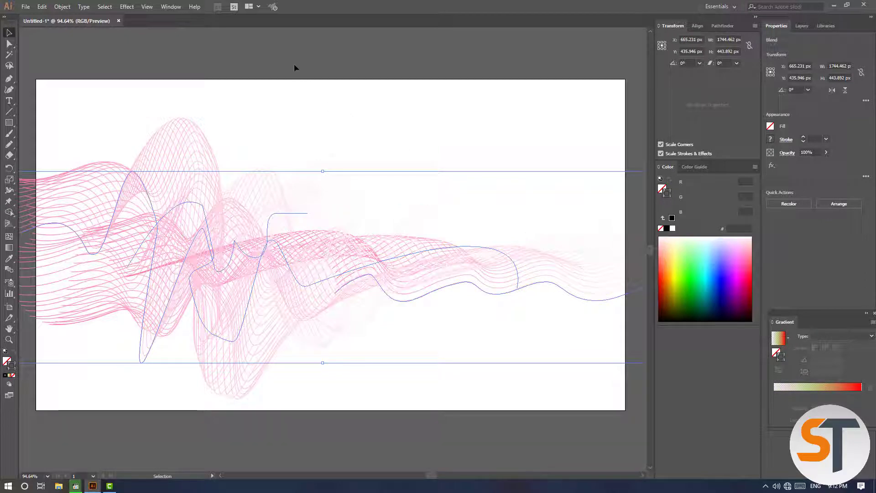
left_click(315, 150)
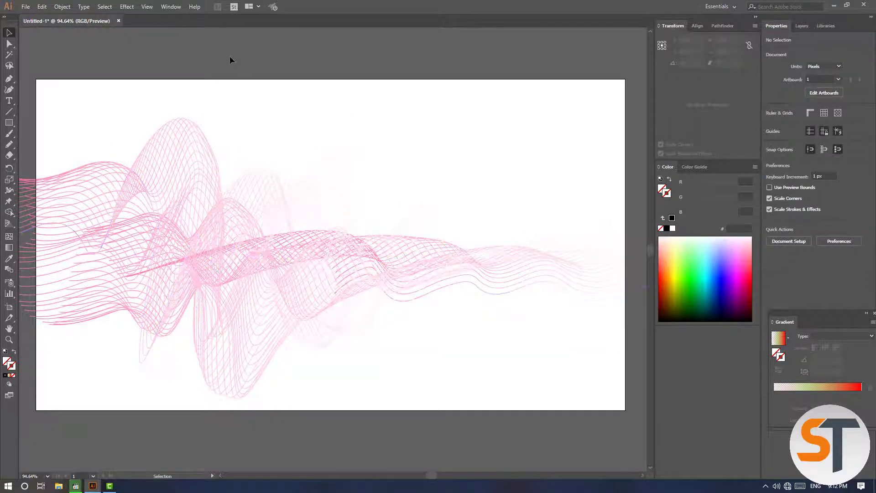
left_click_drag(183, 198, 196, 180)
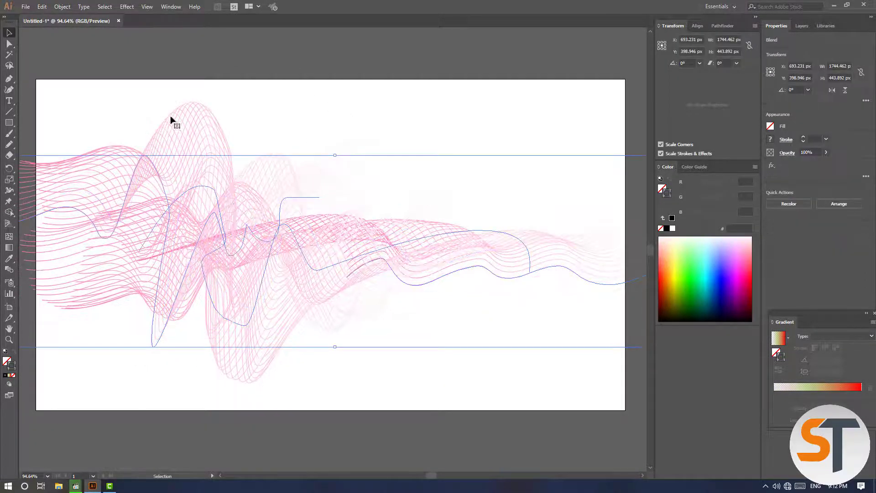
Change the blend's Specified Steps to 30 in Blend Options, then deselect.
left_click(62, 6)
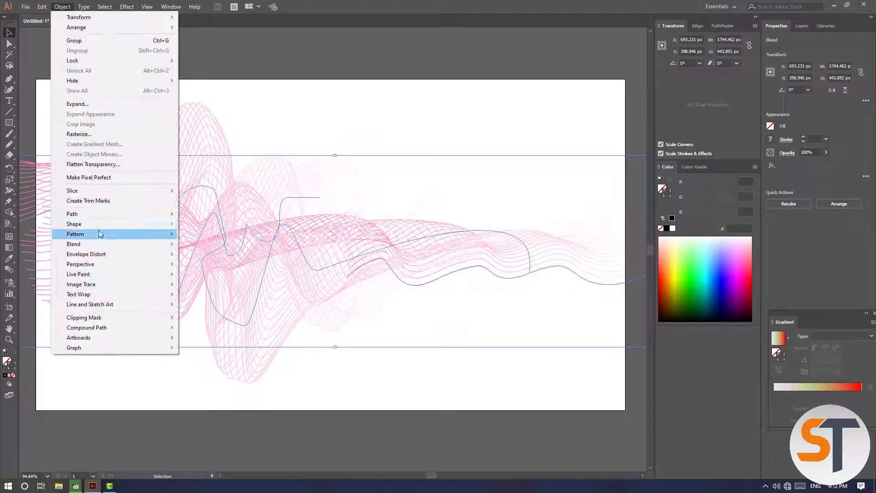
mouse_move(73, 244)
left_click(226, 265)
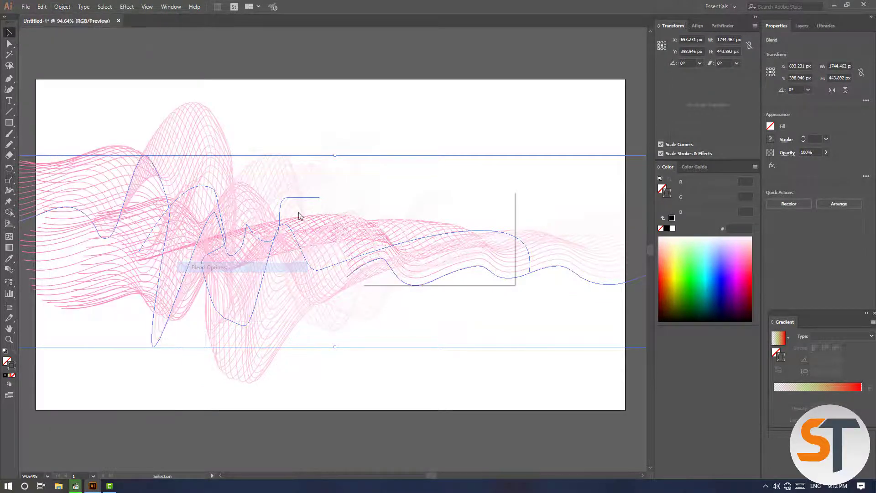
key("Tab")
type("3")
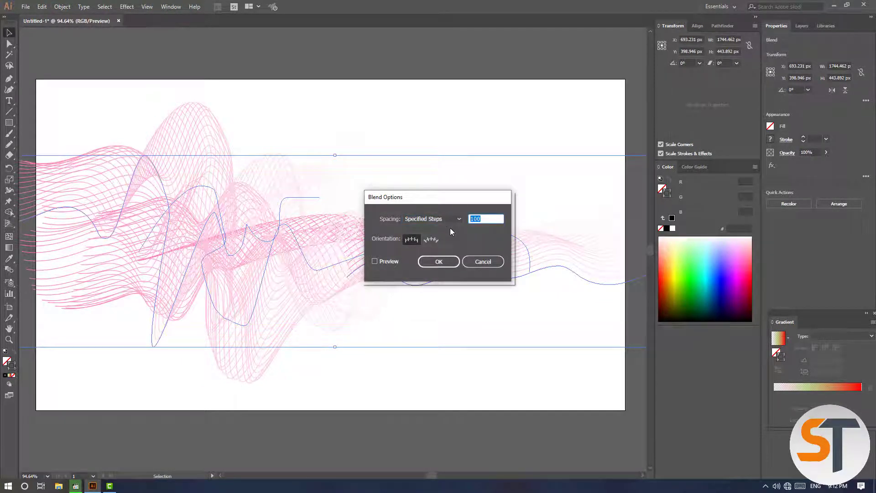
type("0")
key("Return")
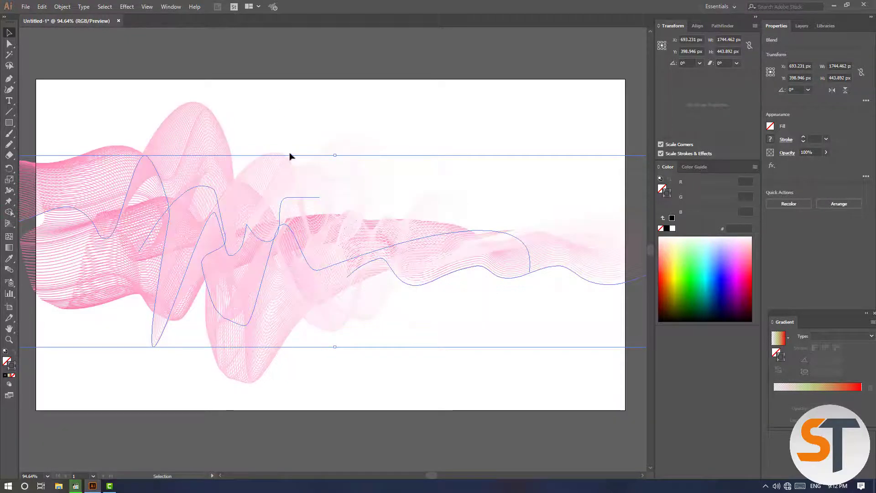
left_click(281, 120)
Move the pink blend up-left, stretch it to 619 px tall, shift it right, and deselect.
mouse_move(259, 221)
left_mouse_down()
mouse_move(285, 206)
mouse_move(280, 201)
left_mouse_up()
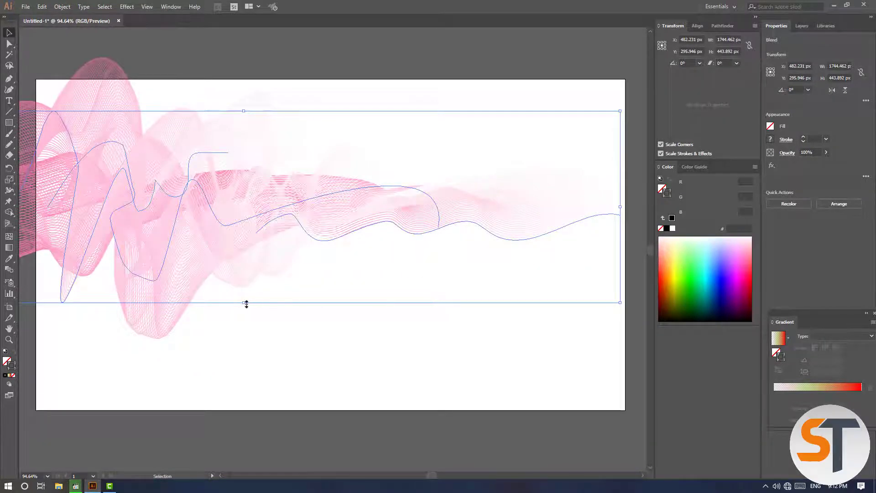
left_click_drag(246, 304, 308, 329)
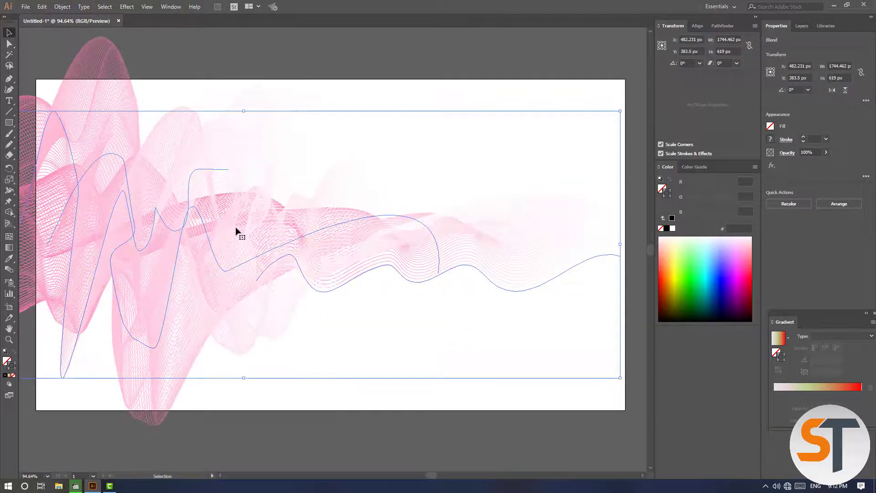
left_click_drag(234, 231, 270, 241)
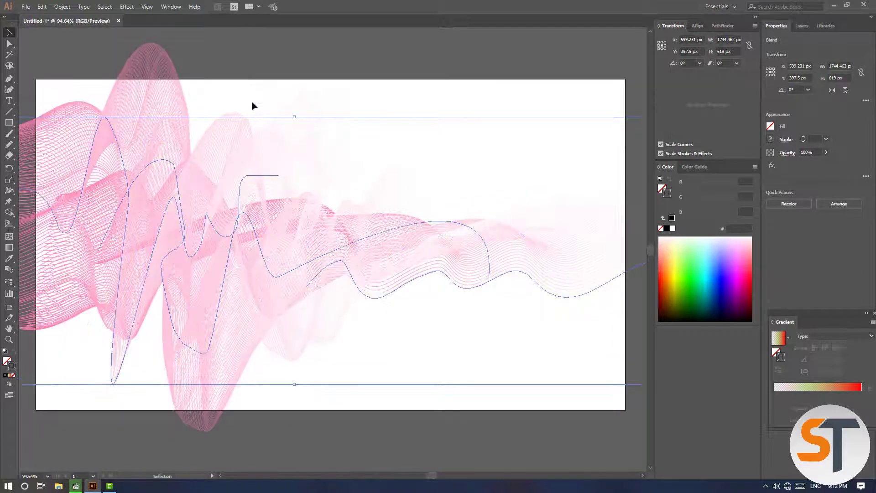
left_click(258, 167)
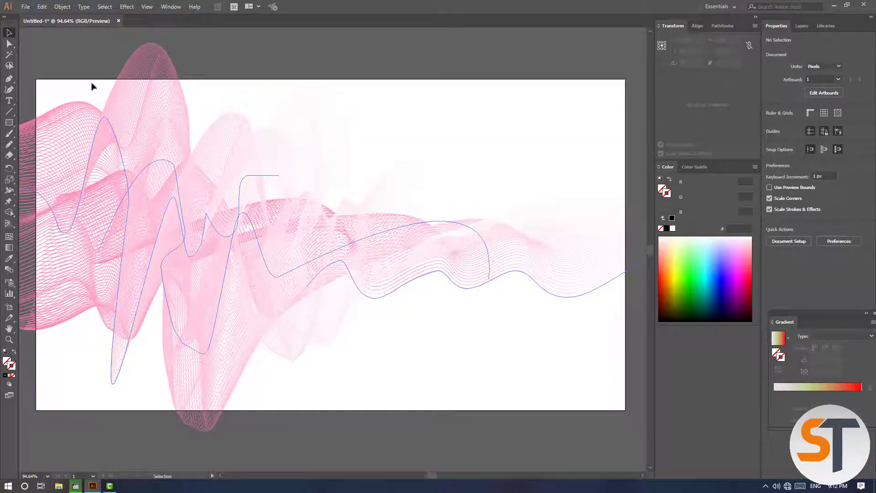
left_click(71, 73)
Draw a rectangle covering the whole artboard and use it as a clipping mask on the pink wave blend.
key("m")
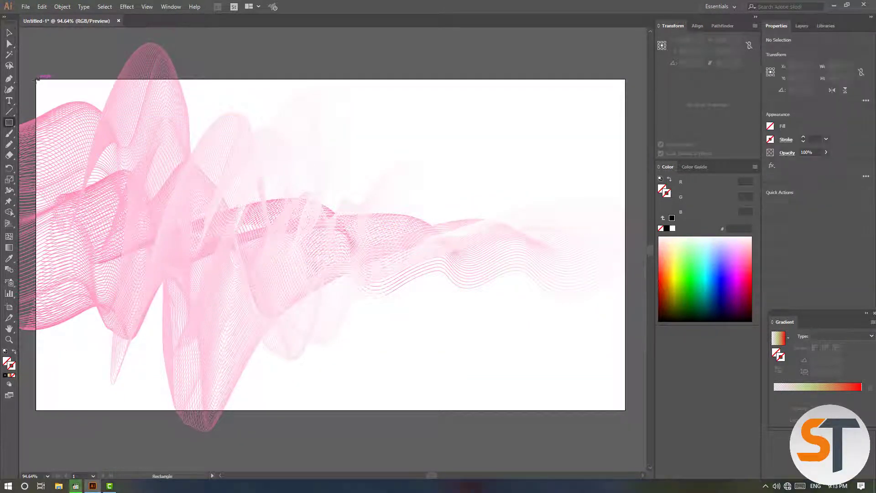
left_click_drag(36, 80, 625, 410)
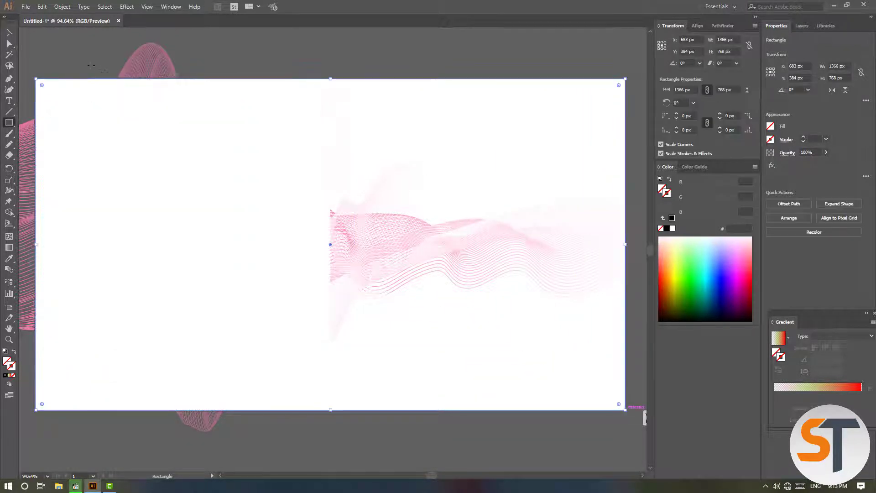
left_click(9, 33)
left_click(83, 61)
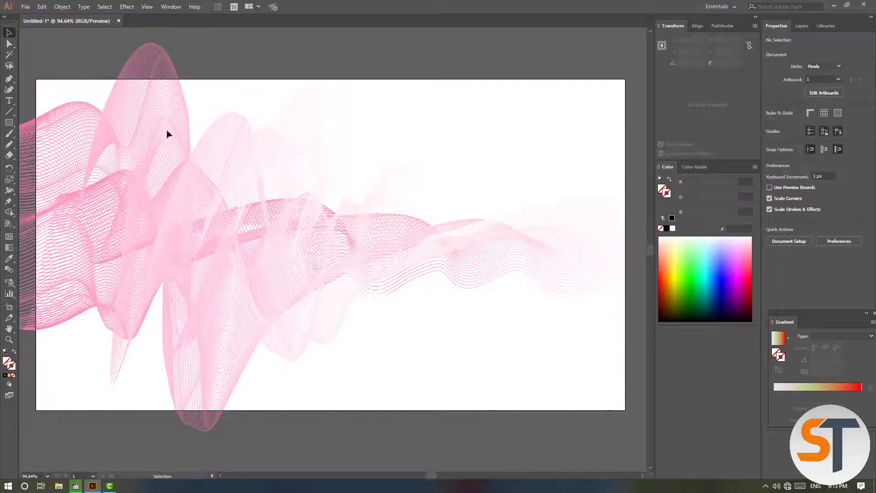
left_click_drag(169, 133, 171, 97)
right_click(163, 97)
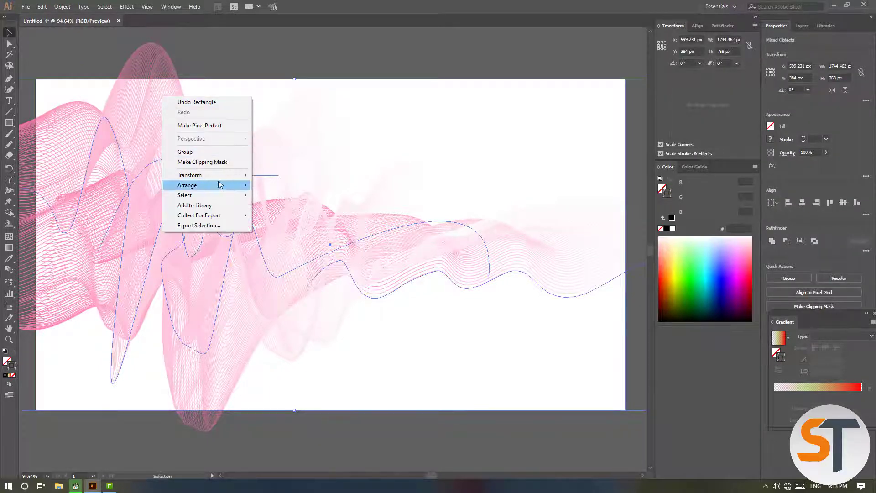
left_click(210, 162)
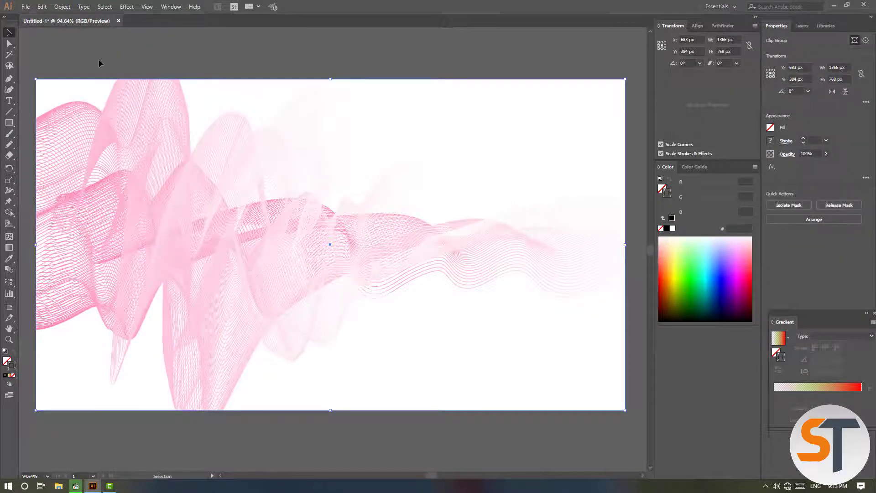
left_click(100, 63)
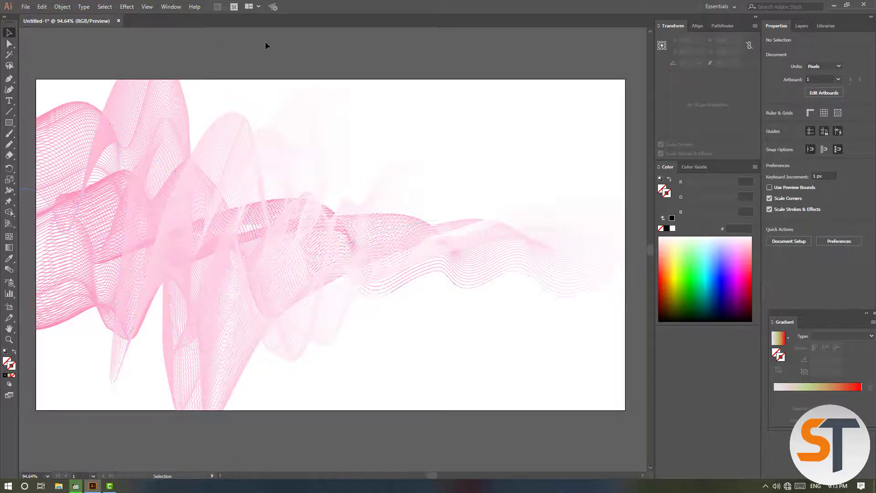
Release the clipping mask from the wave group.
left_click(166, 101)
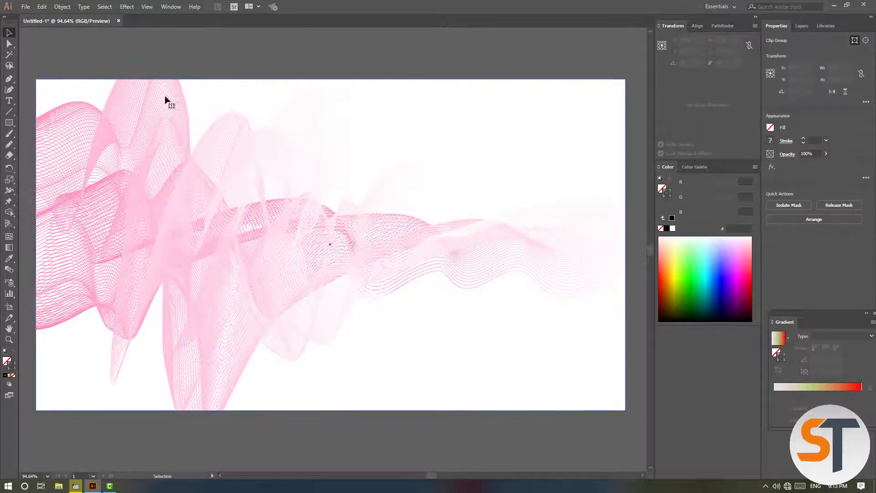
right_click(167, 100)
left_click(235, 172)
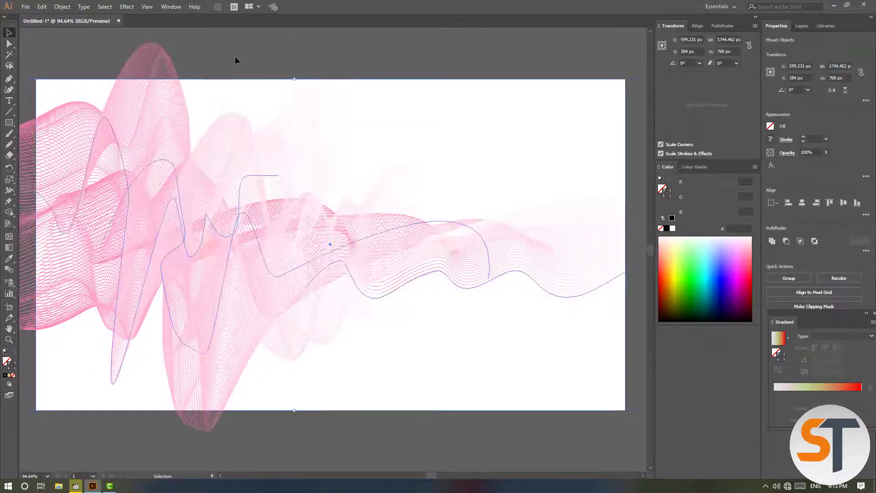
left_click(154, 74)
Apply the Summer gradient preset to the wave blend's lines.
left_click(150, 69)
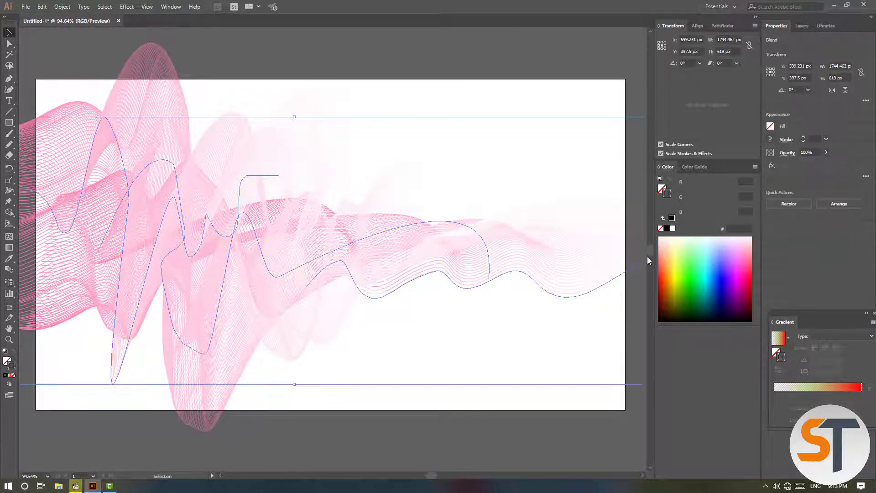
left_click(782, 340)
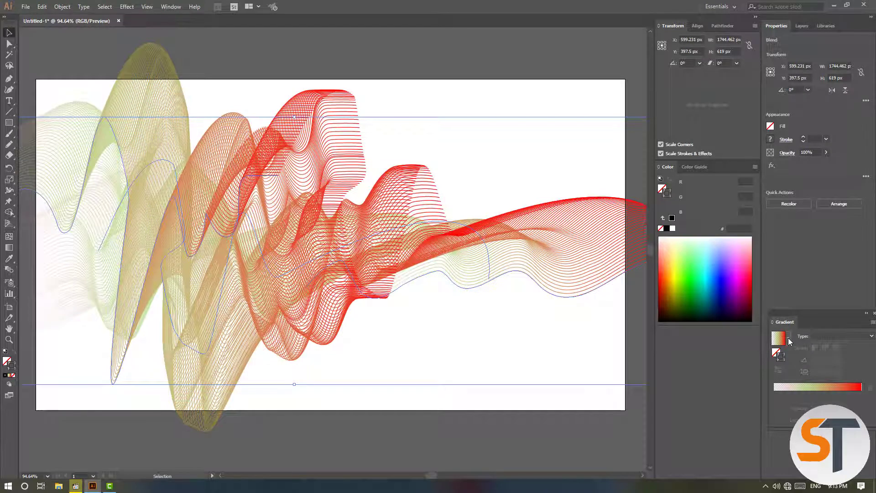
left_click(789, 339)
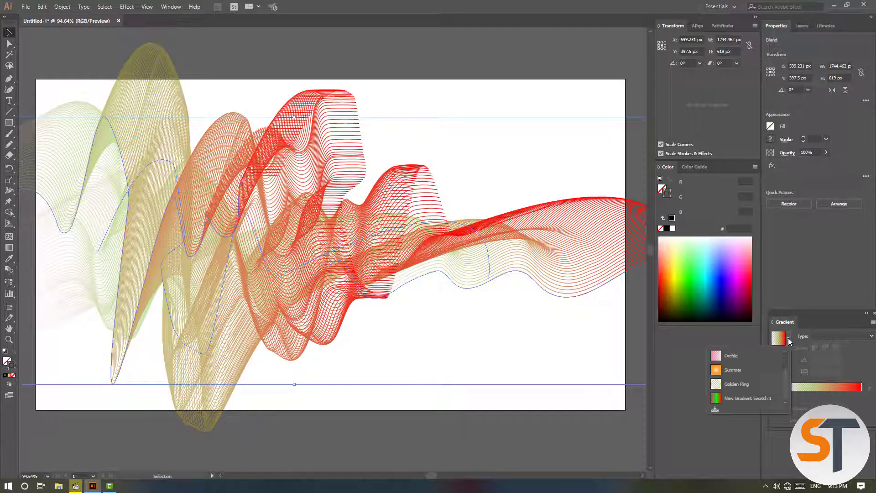
left_click(736, 370)
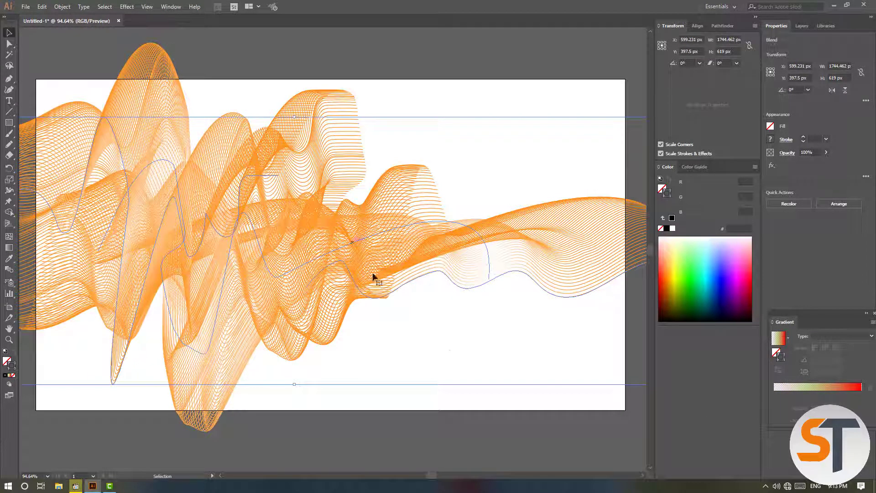
left_click(450, 430)
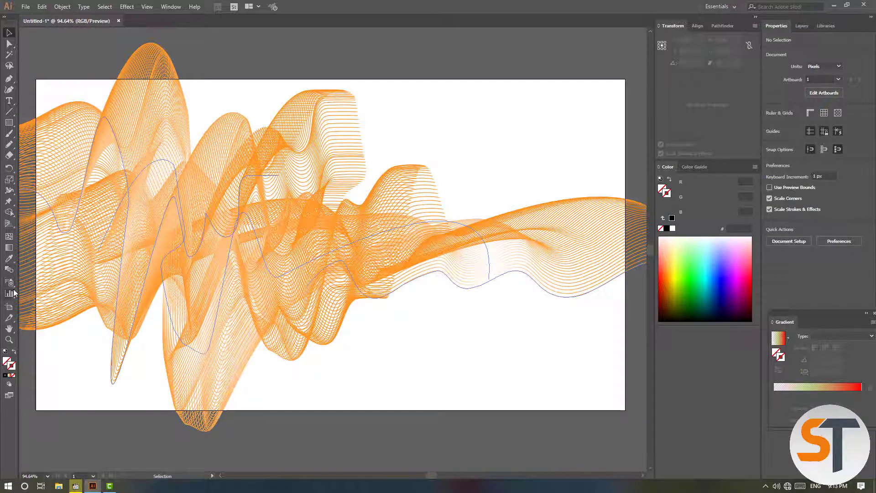
Draw a small rectangle near the artboard's lower right with a gradient outline.
left_click(8, 123)
left_click_drag(486, 344, 572, 388)
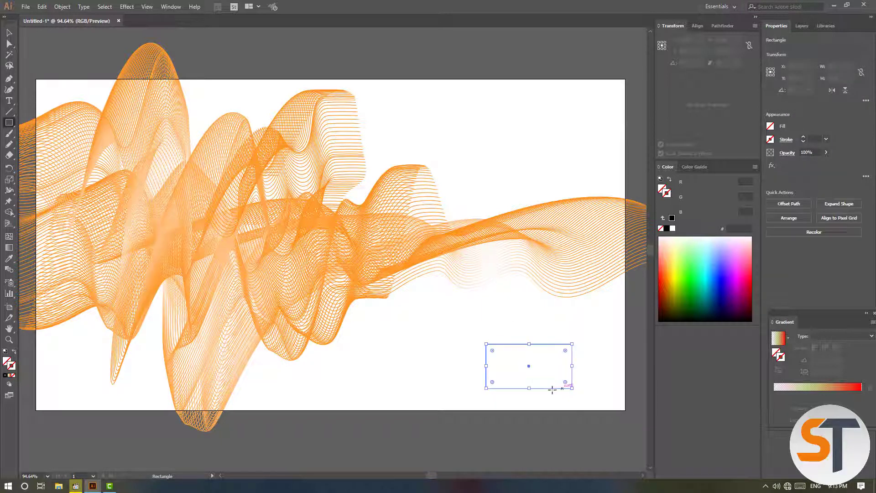
left_click(10, 376)
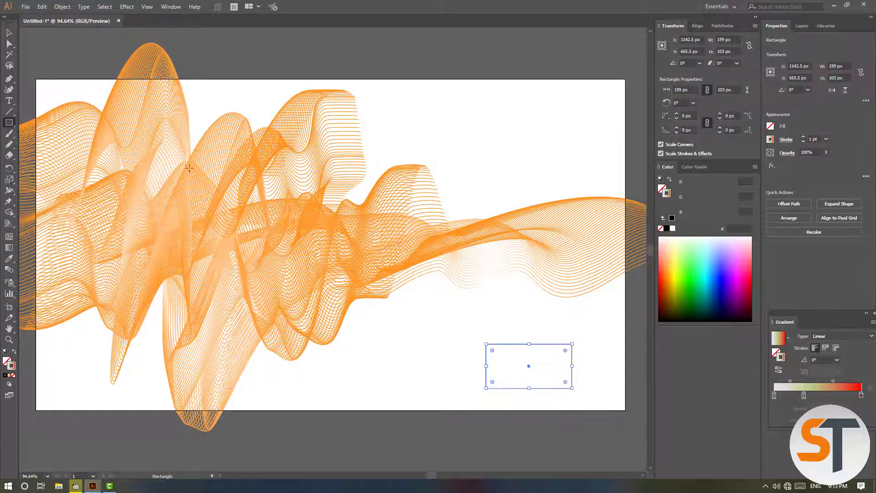
left_click(8, 32)
left_click(558, 420)
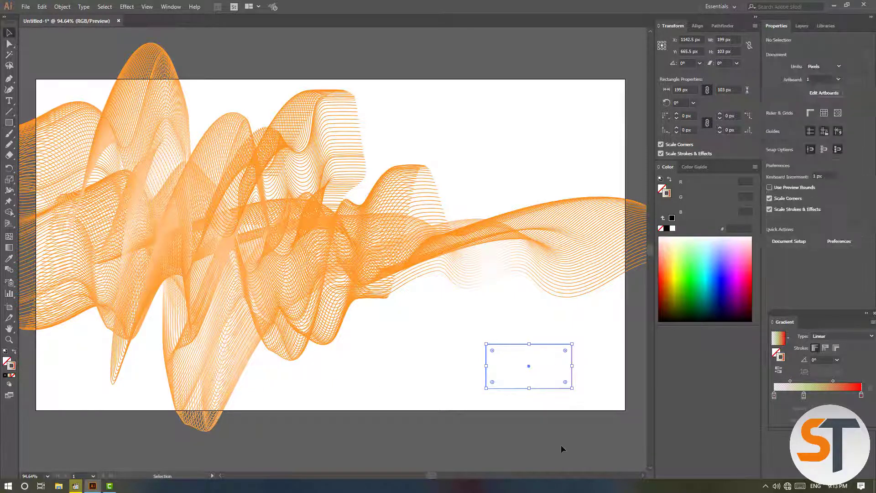
left_click(553, 389)
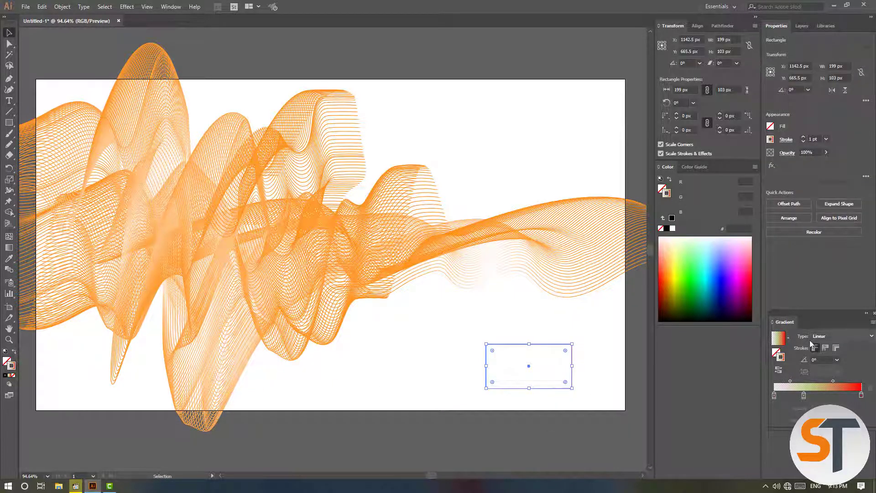
Apply the Orchid preset to the rectangle, with a red left stop and a new yellow middle stop.
left_click(789, 338)
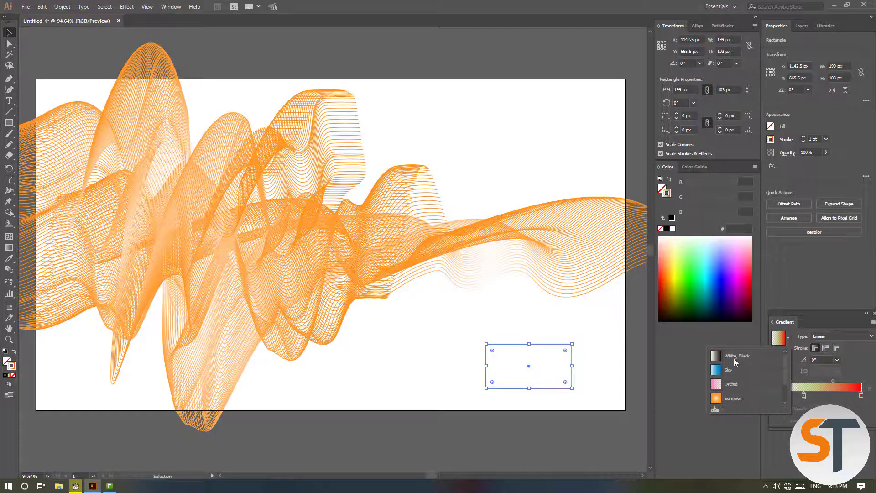
left_click(729, 384)
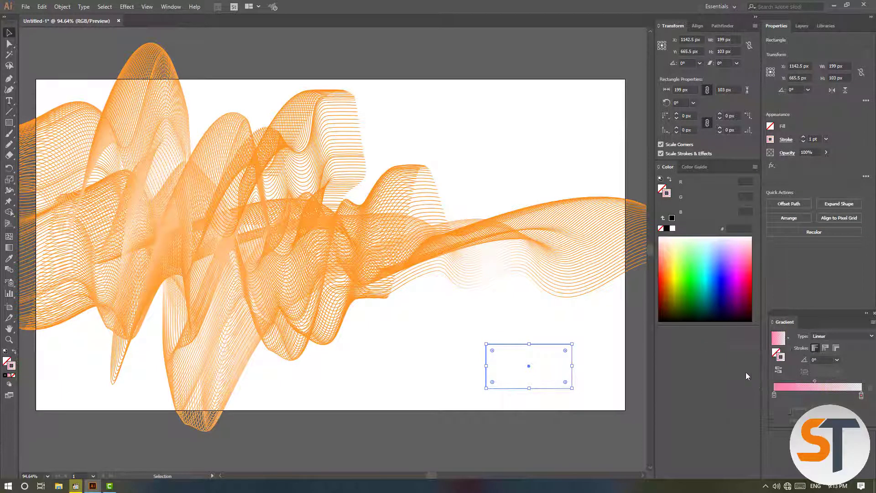
left_click(774, 395)
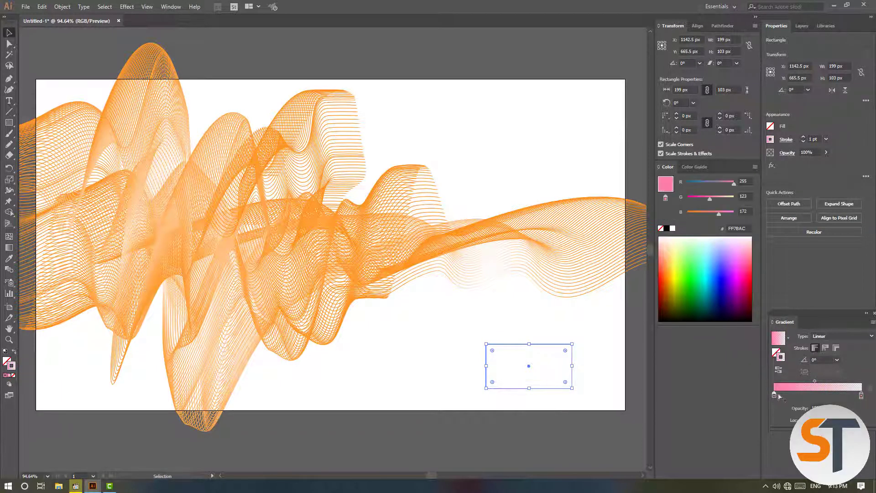
double_click(774, 394)
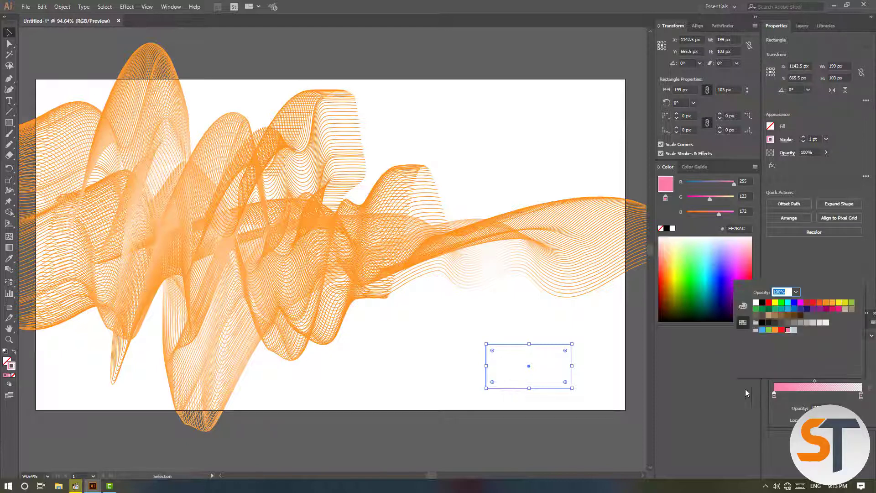
left_click(770, 303)
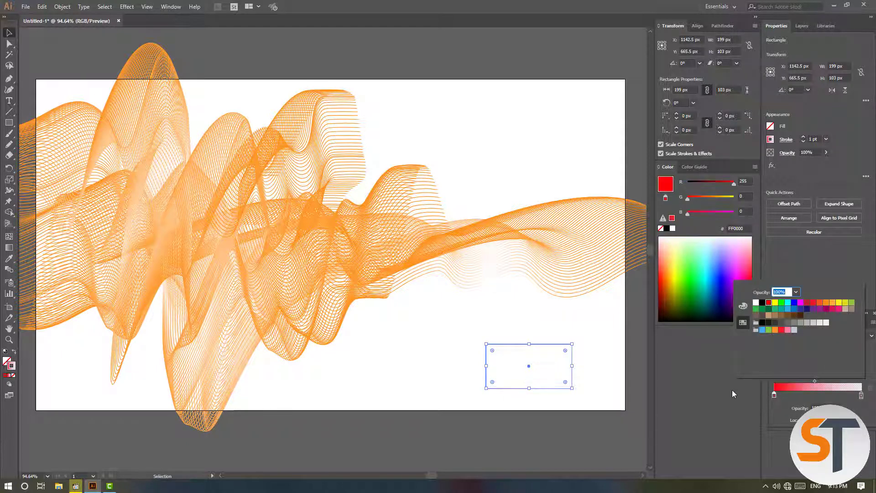
left_click(809, 395)
double_click(808, 395)
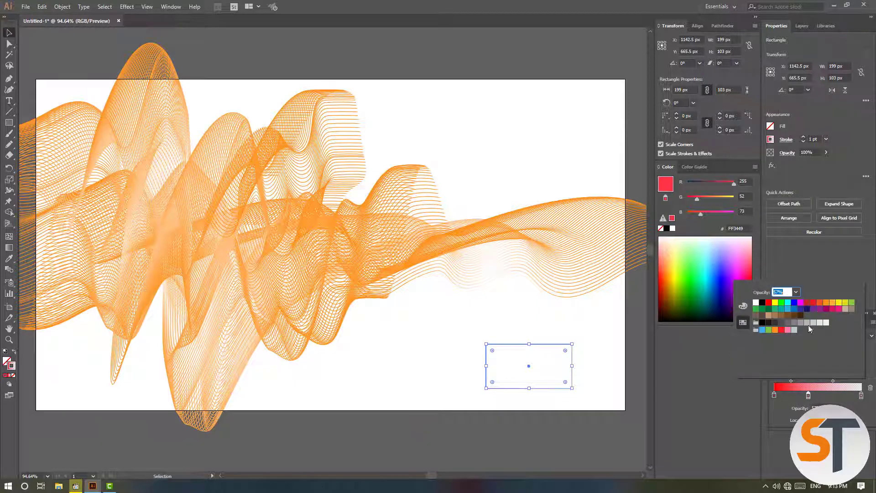
left_click(839, 303)
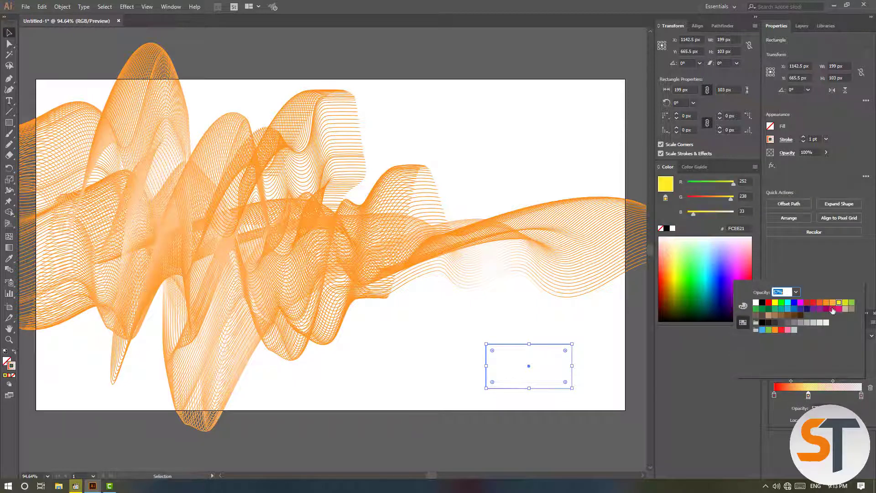
left_click(726, 408)
left_click(591, 368)
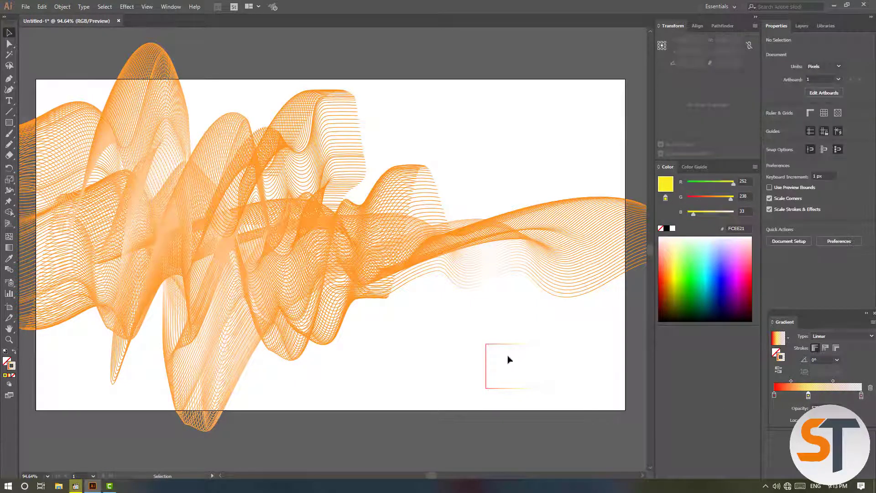
left_click(313, 260)
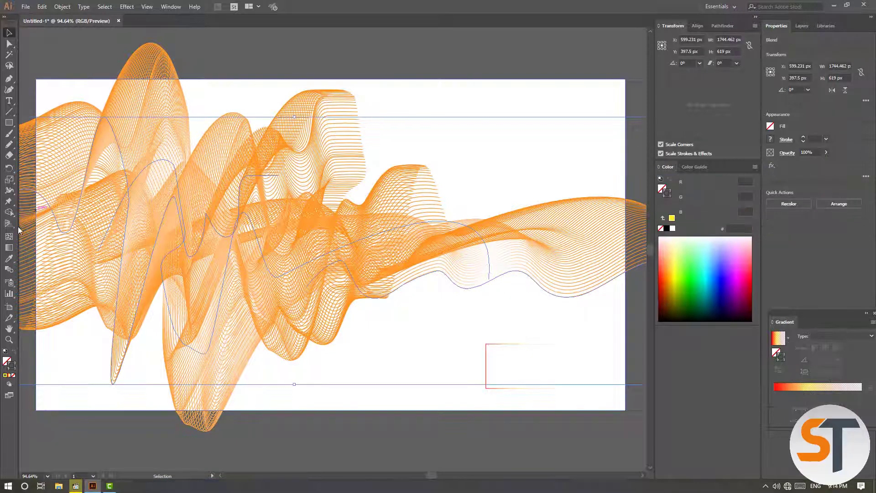
Copy the small rectangle's red-yellow gradient onto the wave blend with the Eyedropper.
left_click(16, 257)
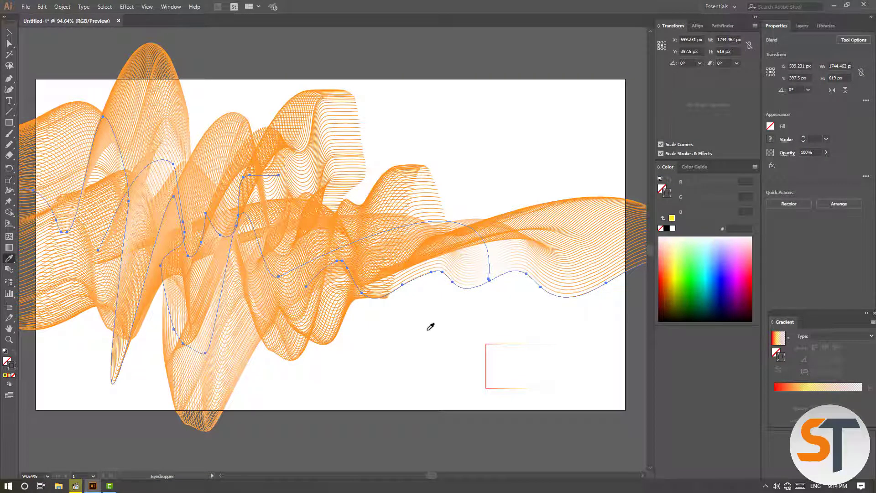
left_click(486, 355)
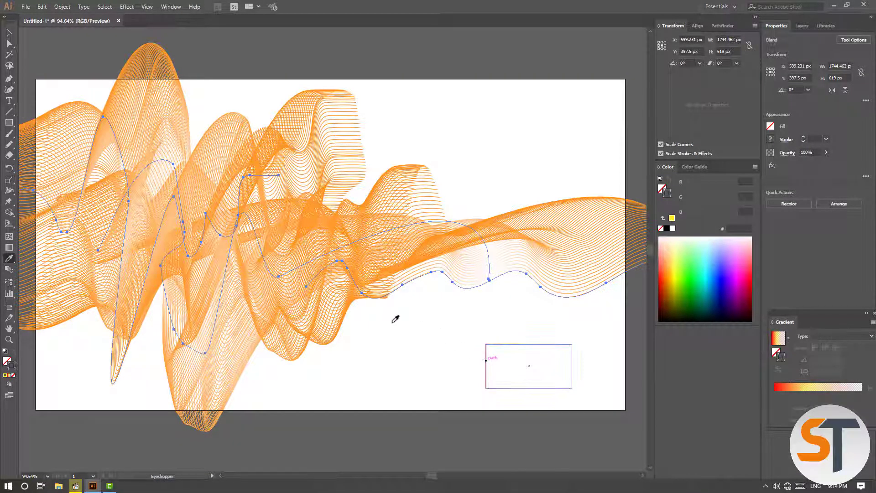
key("v")
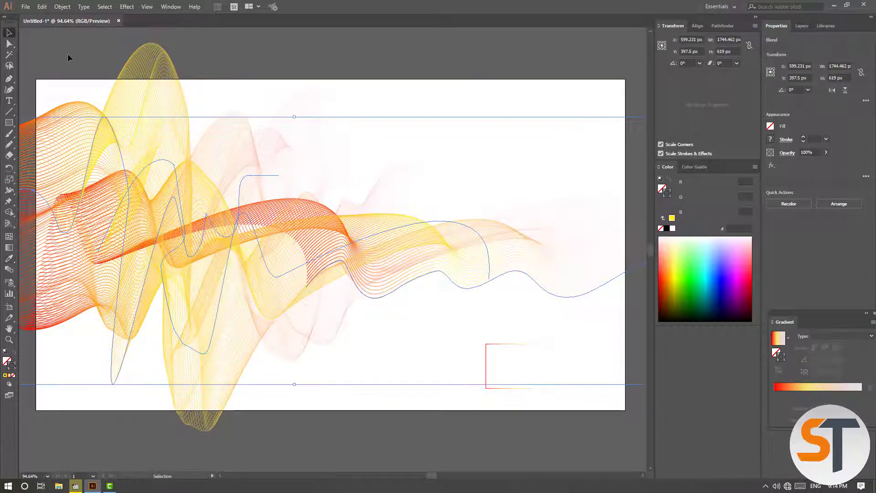
Move the wave blend left and enlarge it to about 1987 × 705 px.
left_click(69, 54)
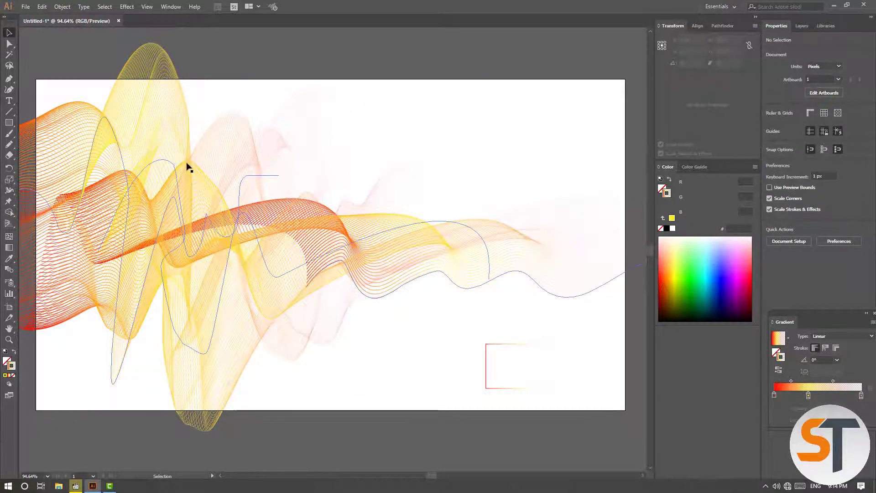
mouse_move(183, 172)
left_mouse_down()
mouse_move(146, 172)
mouse_move(205, 185)
mouse_move(201, 222)
mouse_move(186, 240)
mouse_move(228, 253)
mouse_move(118, 270)
left_mouse_up()
left_click_drag(227, 284, 164, 292)
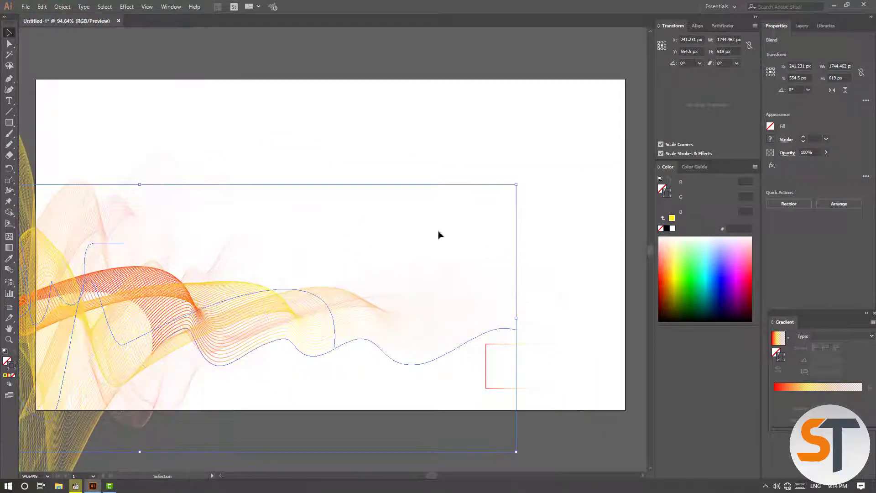
left_click_drag(518, 185, 639, 125)
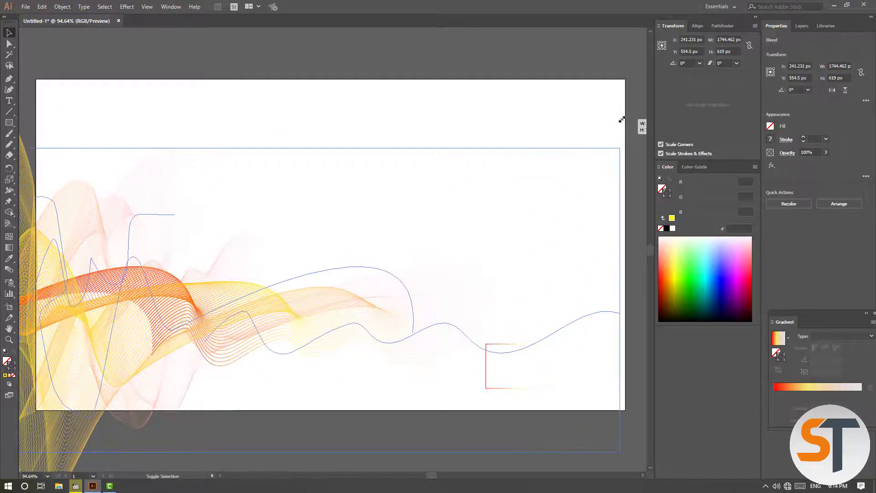
mouse_move(207, 299)
left_mouse_down()
mouse_move(247, 292)
mouse_move(222, 271)
left_mouse_up()
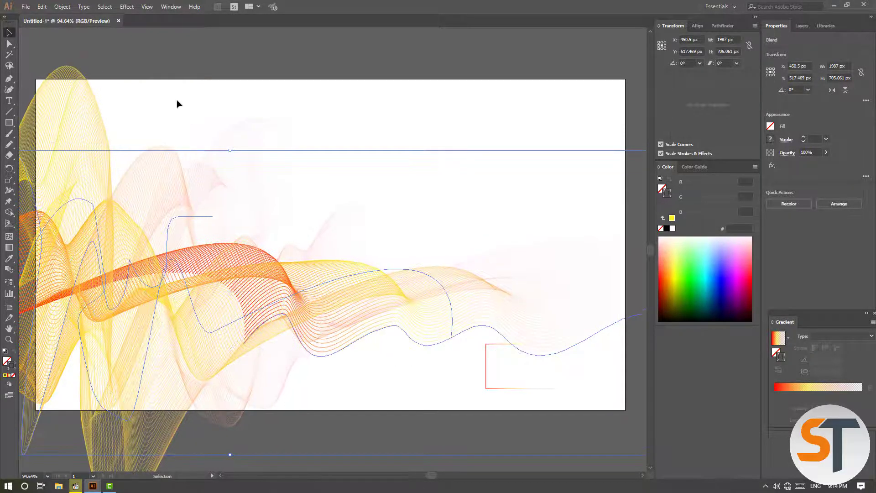
Align the large 1366 × 768 px rectangle exactly with the artboard.
left_click(158, 61)
left_click_drag(117, 50, 190, 144)
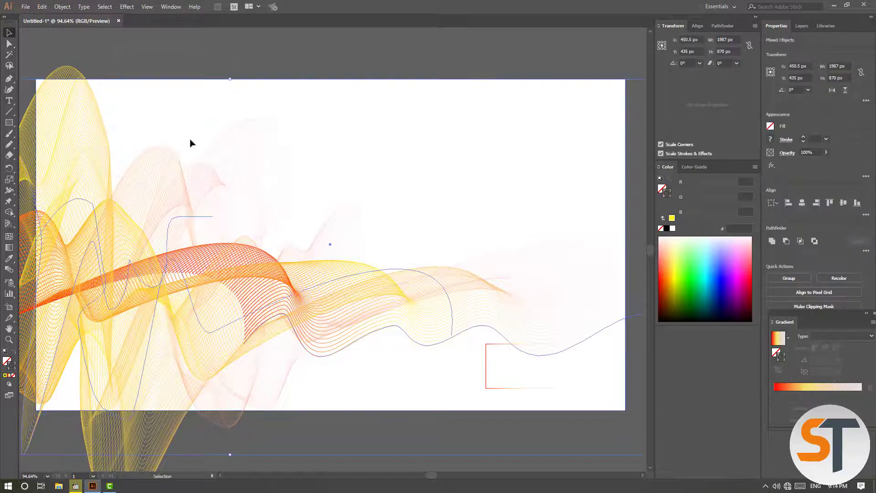
right_click(191, 144)
left_click(190, 100)
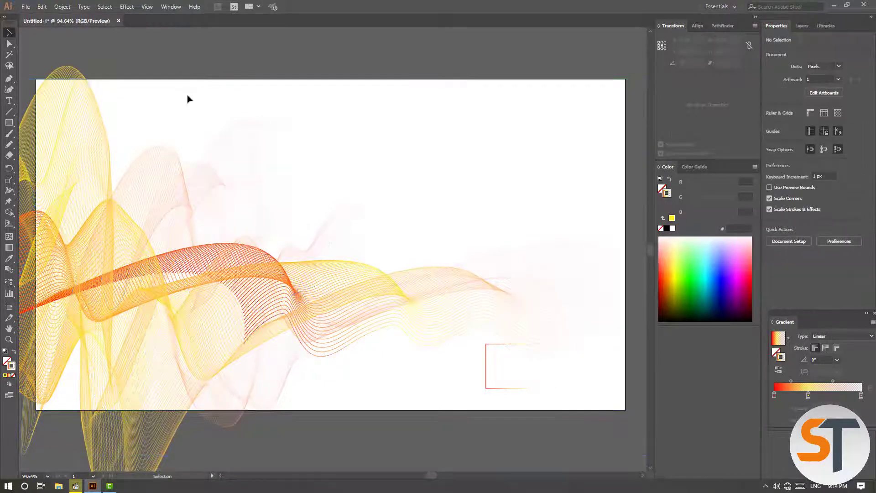
left_click(529, 78)
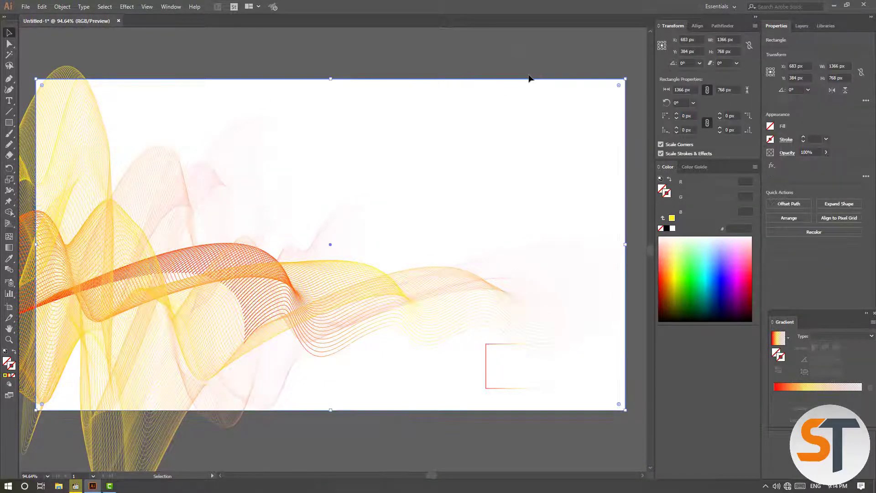
left_click_drag(530, 82, 519, 101)
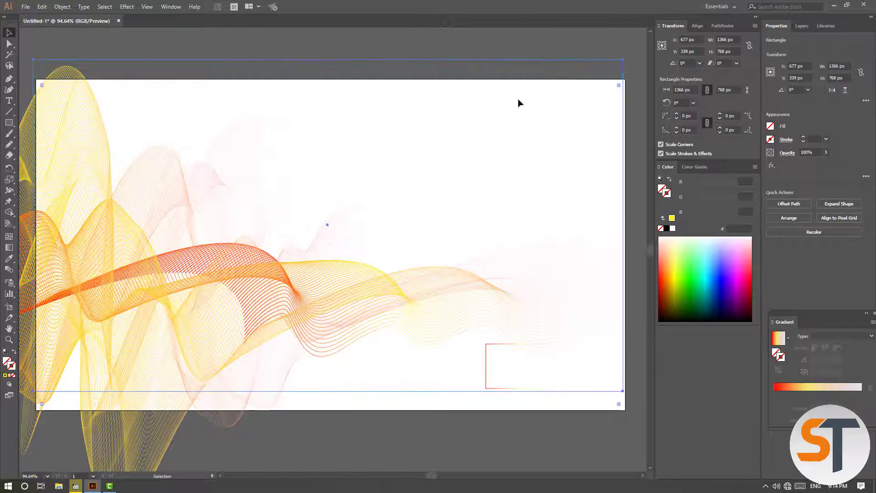
Clip the gradient waves to the artboard-sized rectangle and delete the small sample rectangle.
left_click_drag(298, 75, 185, 193)
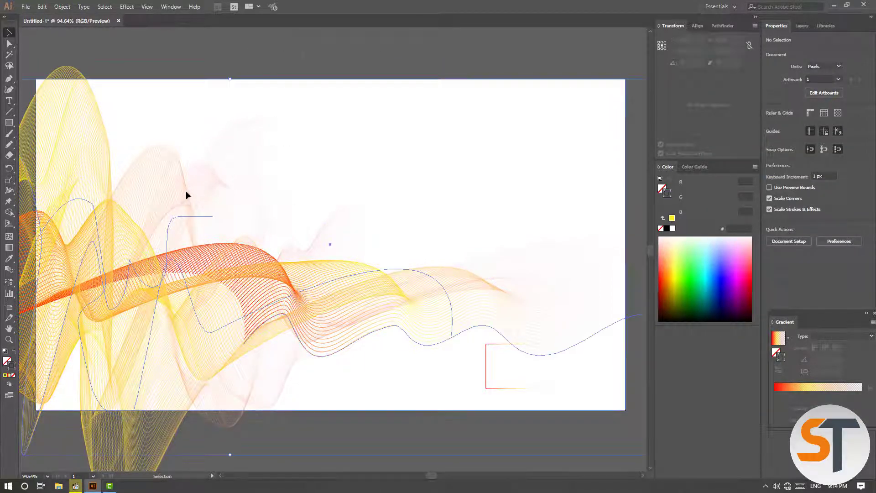
right_click(218, 170)
left_click(258, 233)
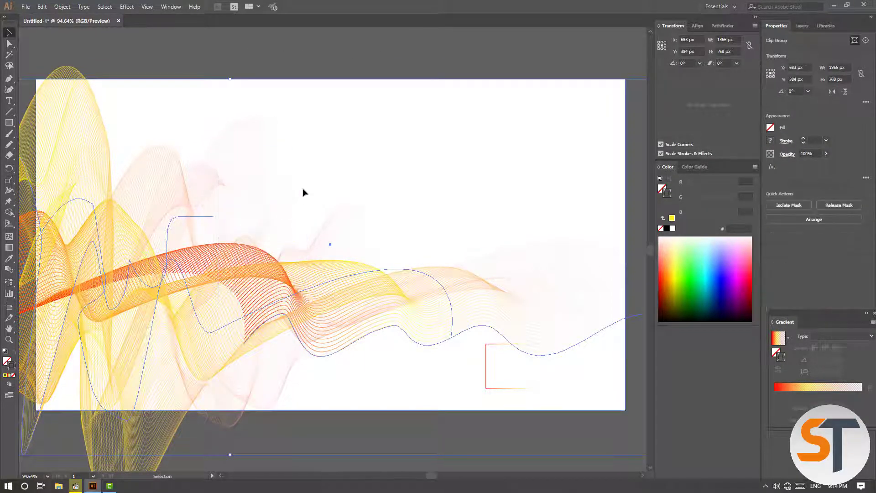
left_click(200, 61)
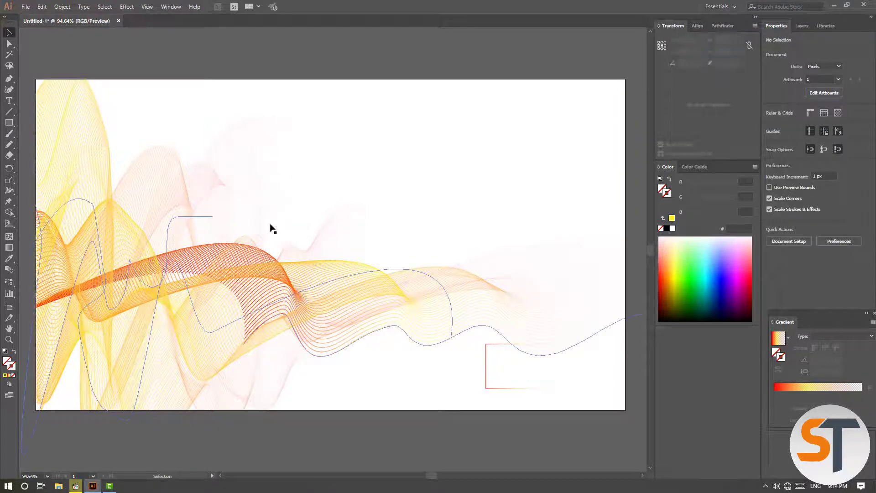
left_click(491, 389)
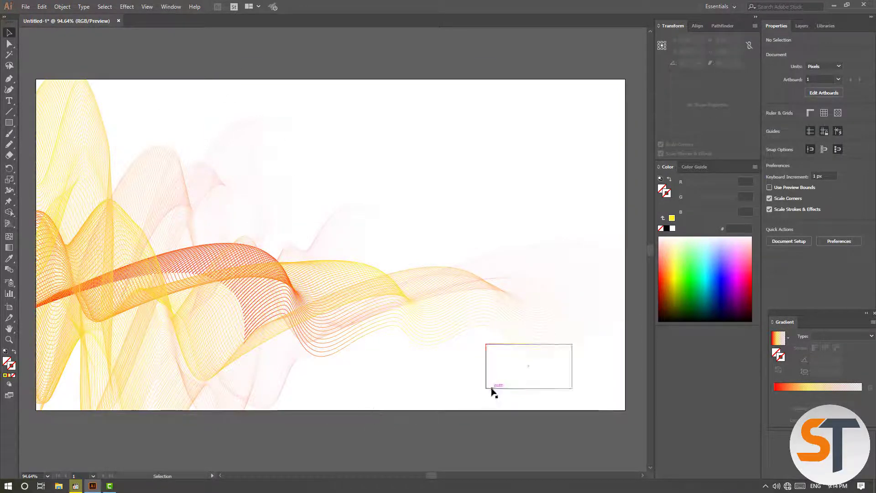
key("Delete")
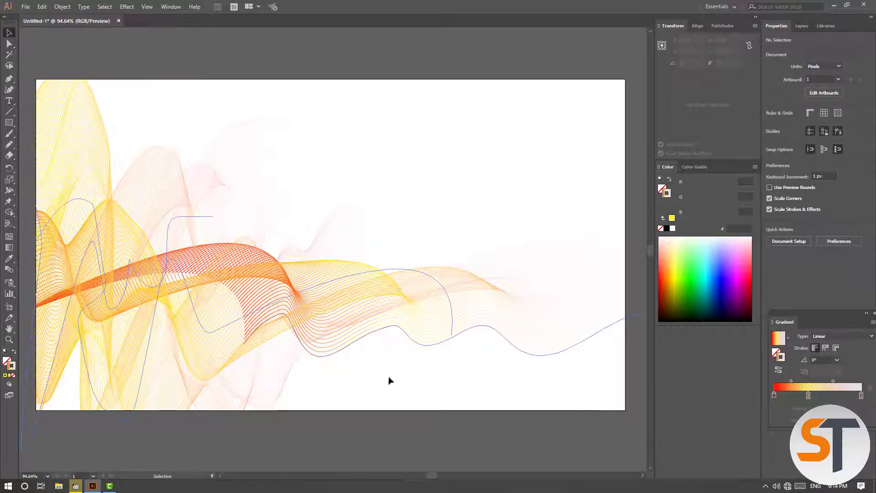